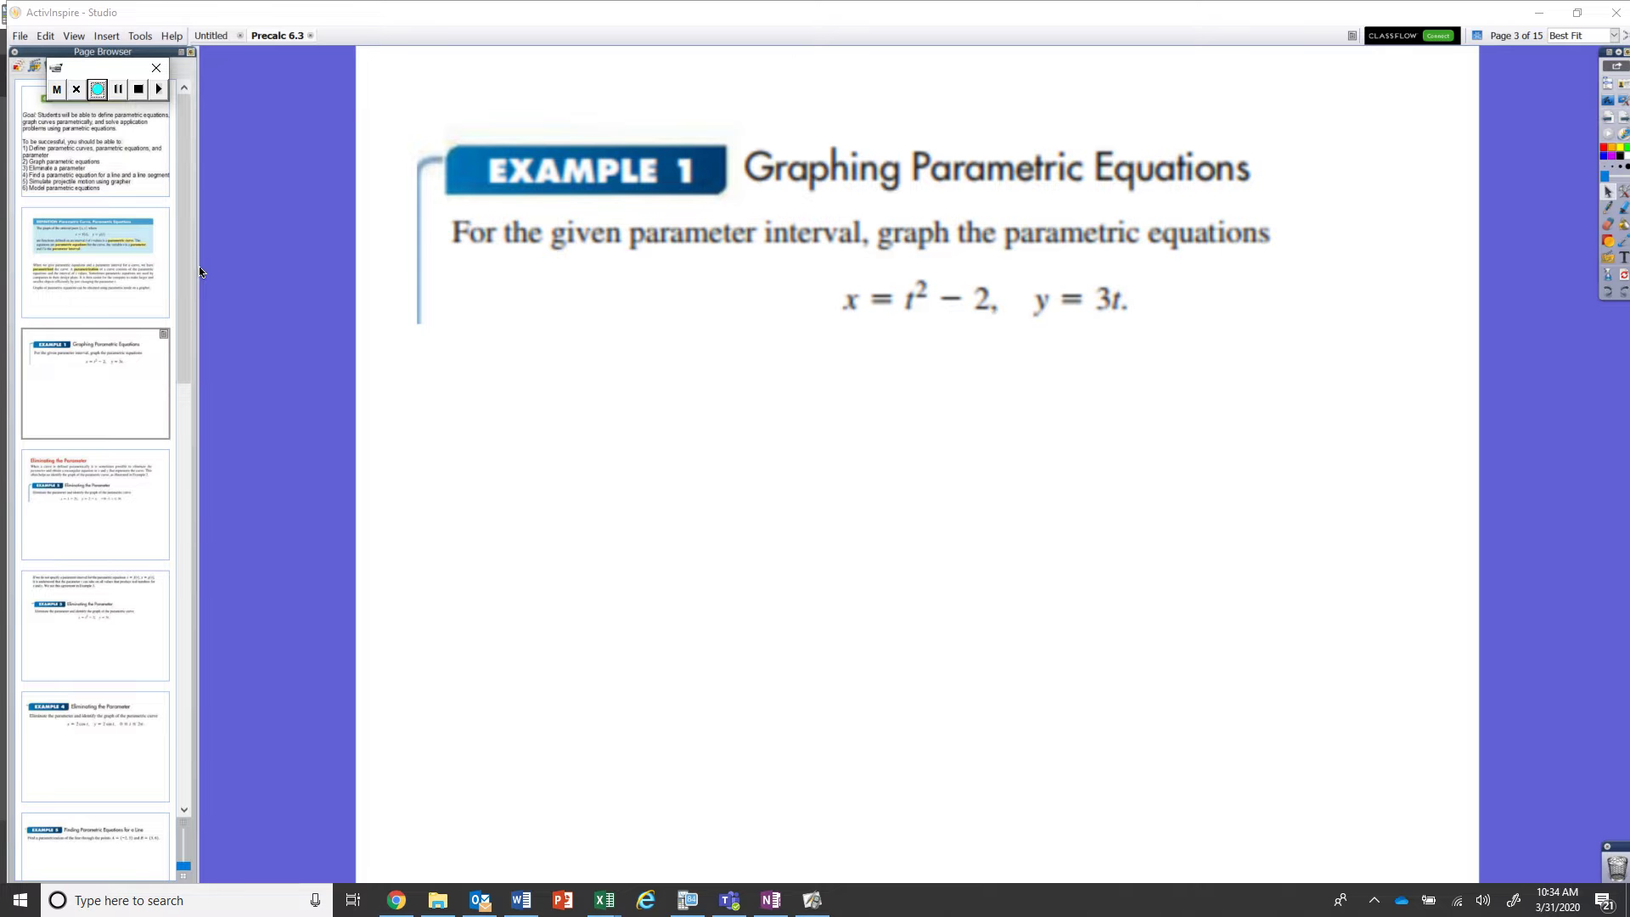
Handwrite 'a.) −3 ≤ t ≤ 1' under the equations, then bring up the TI-SmartView CE emulator
click(1614, 209)
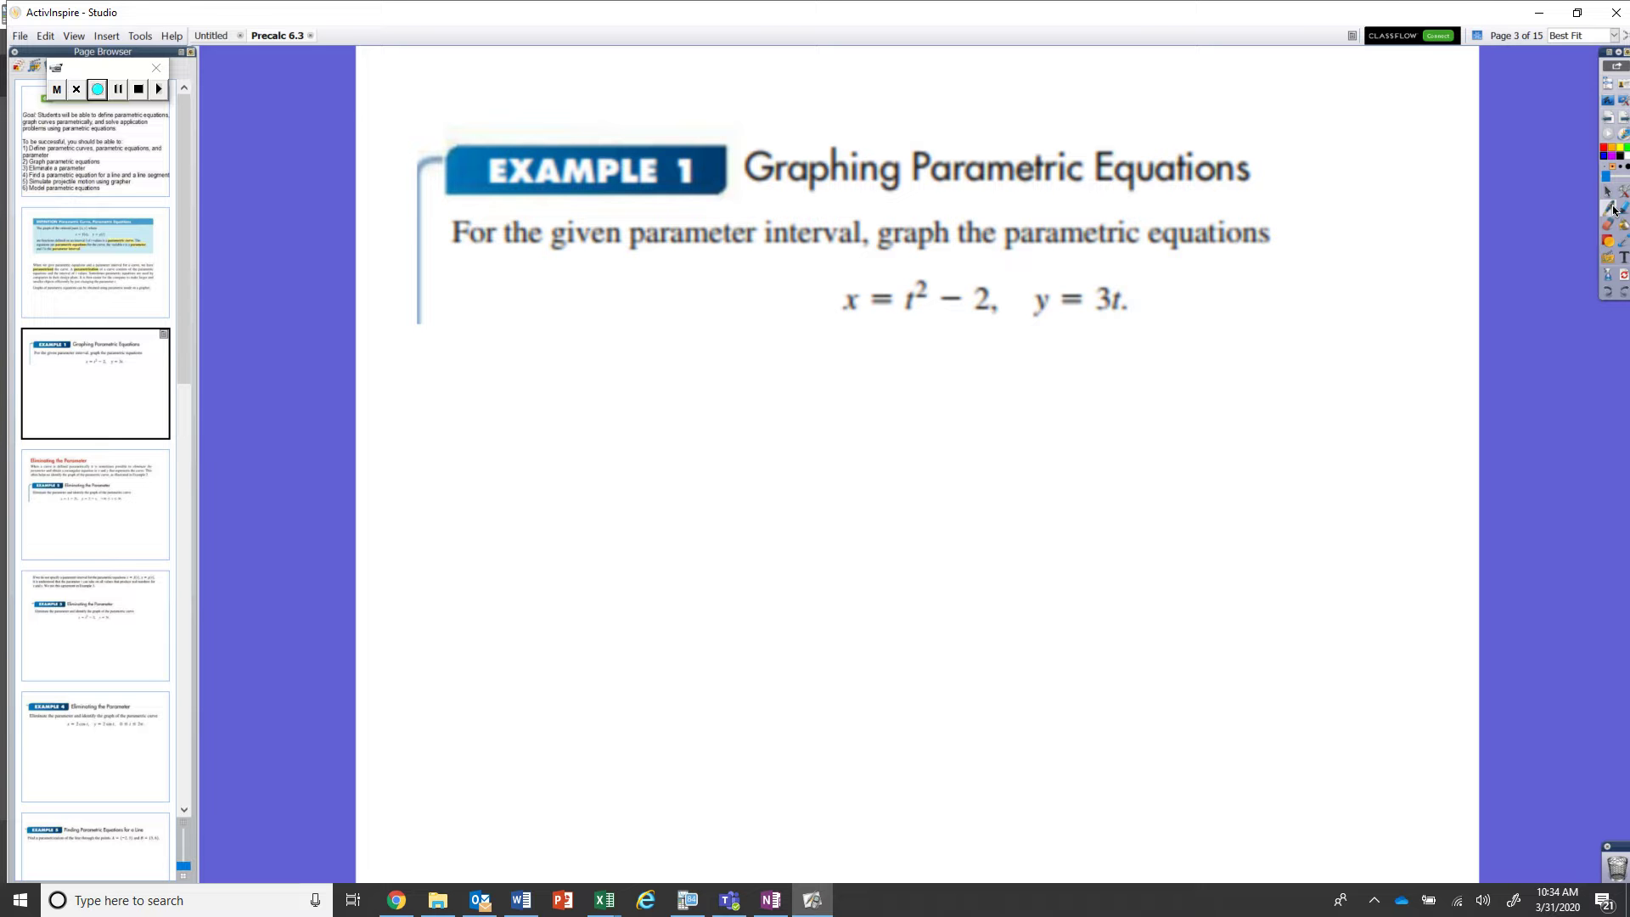
mouse_move(451, 399)
mouse_down()
mouse_move(455, 416)
mouse_move(533, 419)
mouse_up()
click(499, 417)
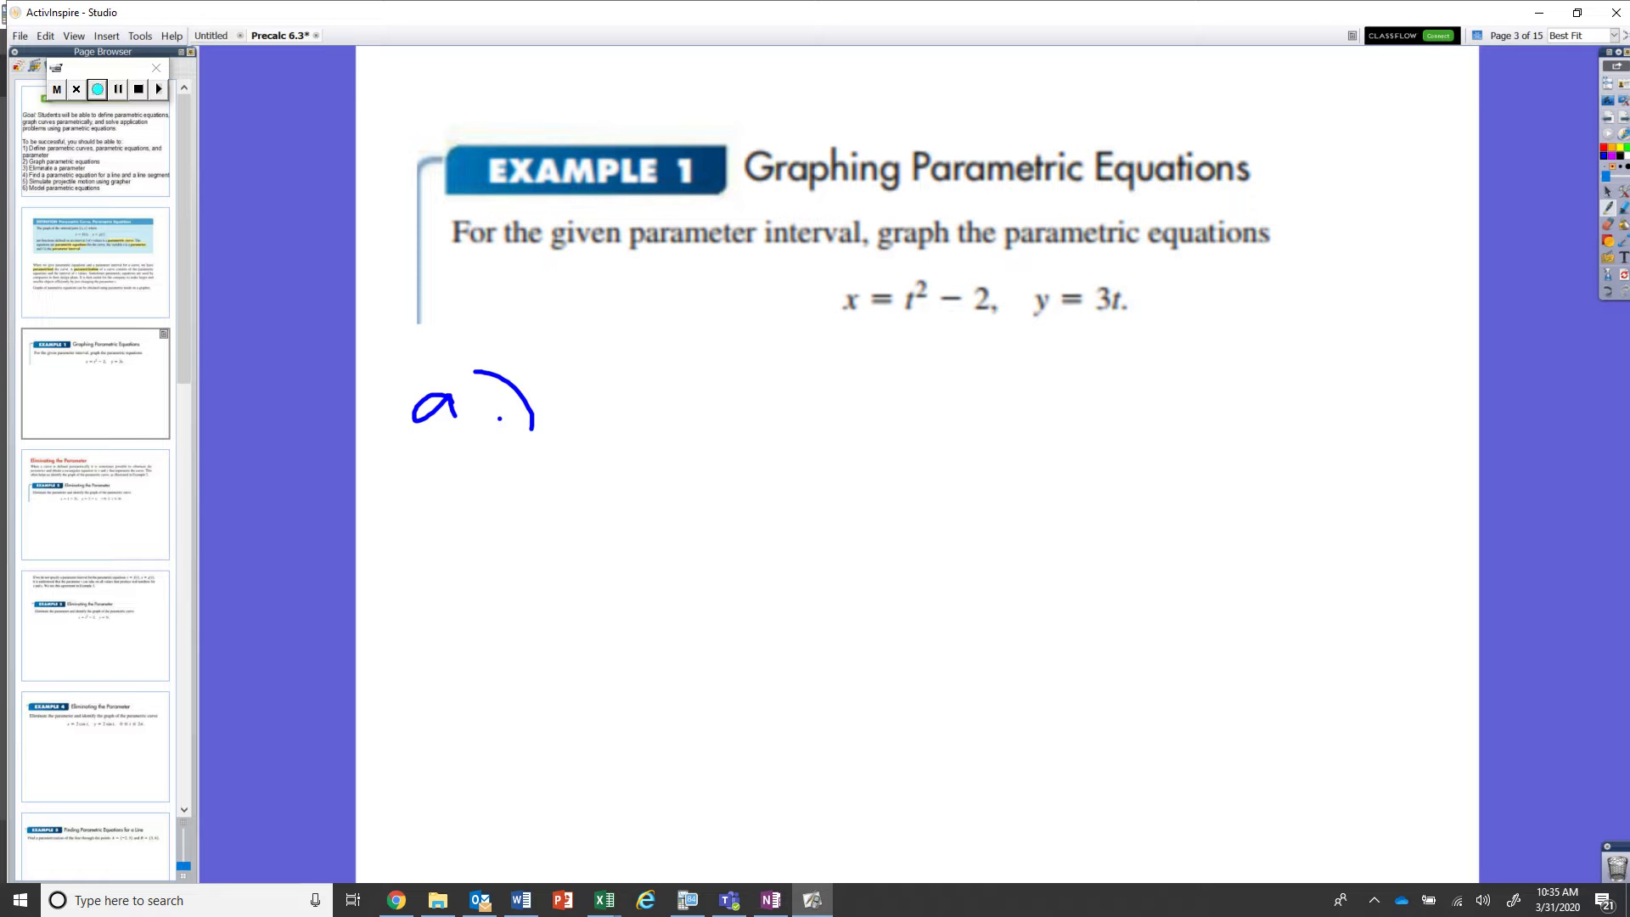
mouse_move(591, 399)
mouse_down()
mouse_move(649, 363)
mouse_move(648, 413)
mouse_up()
drag(723, 370, 739, 394)
drag(813, 400, 827, 406)
mouse_move(792, 397)
mouse_down()
mouse_move(907, 373)
mouse_move(892, 433)
mouse_move(946, 427)
mouse_up()
drag(1005, 372, 1004, 424)
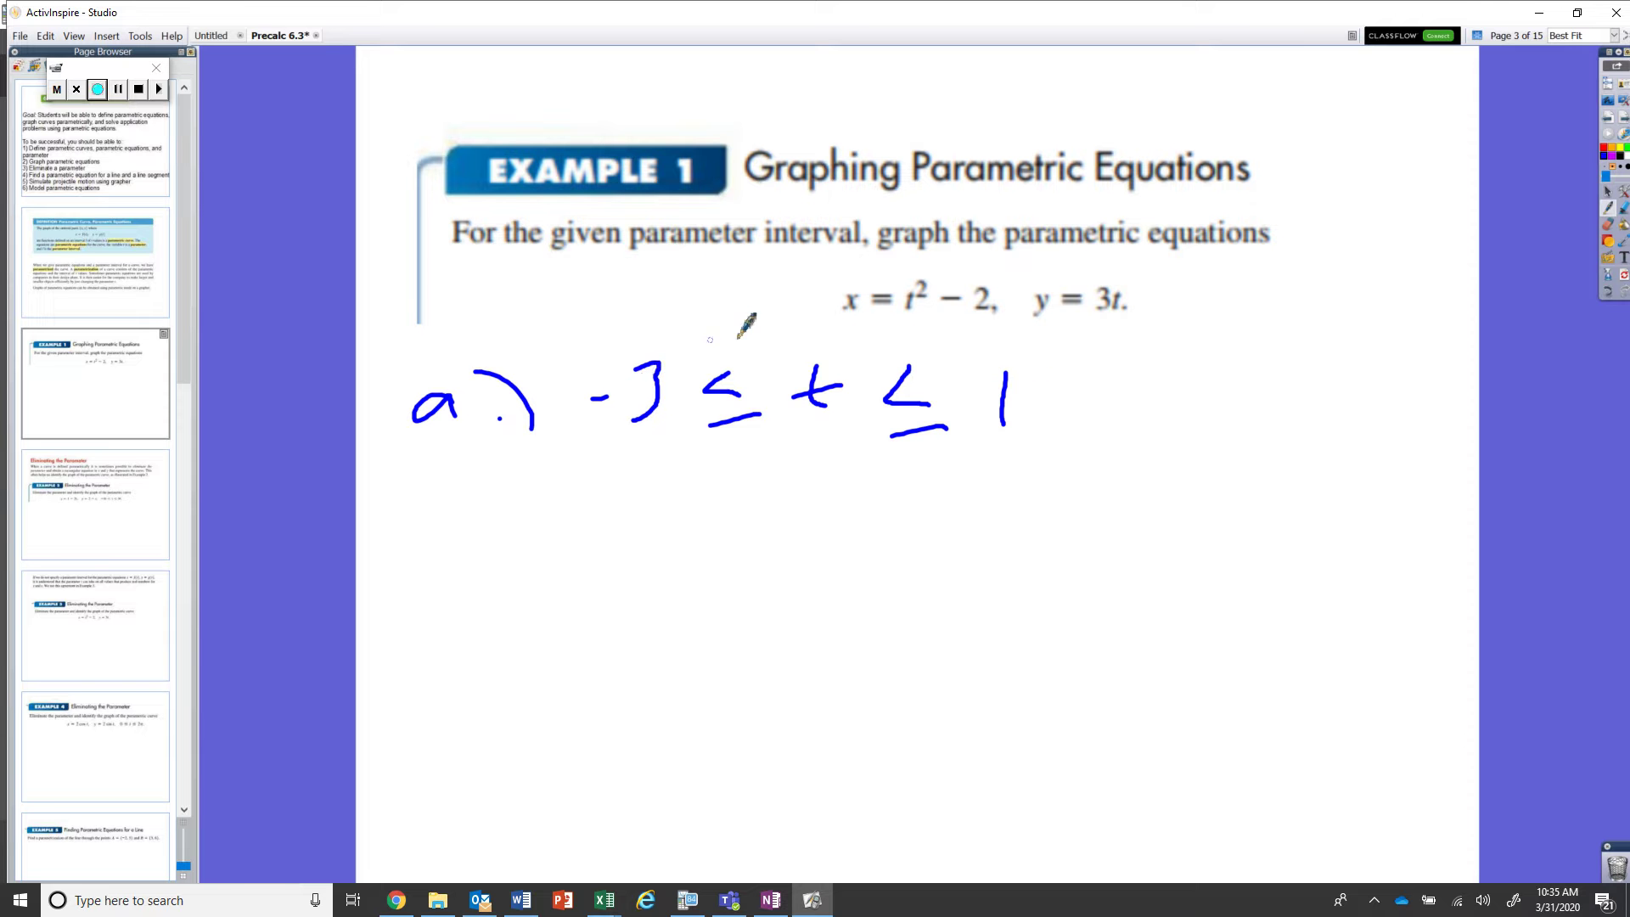
click(687, 900)
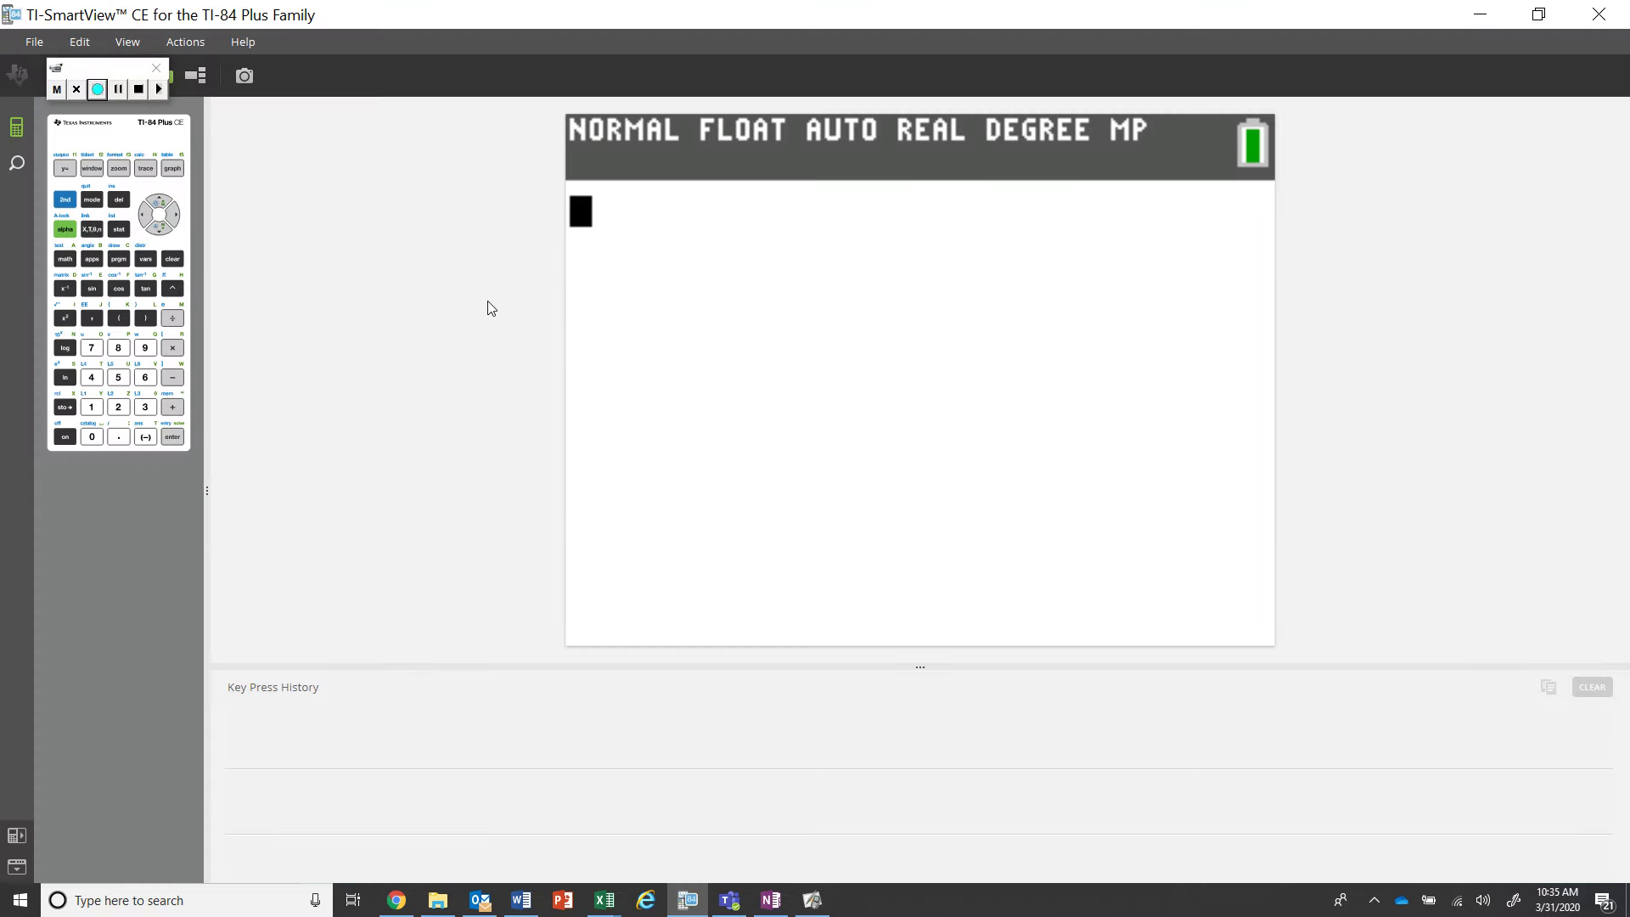
Check the window and mode settings for PARAMETRIC mode, then open the empty X1T/Y1T equation editor
click(90, 168)
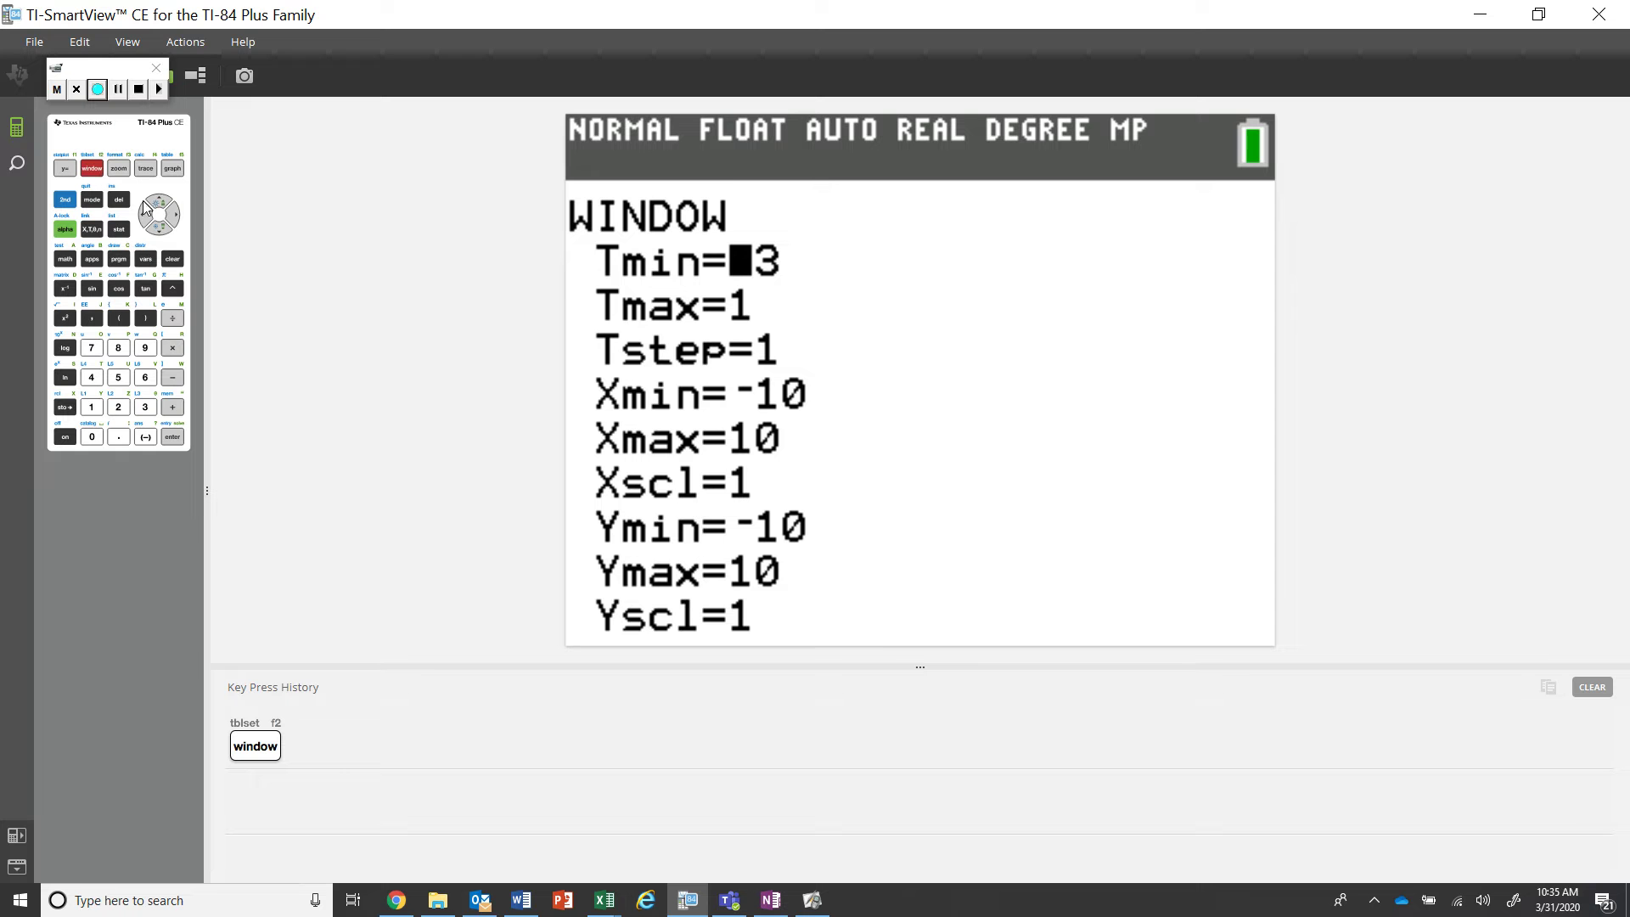
click(94, 199)
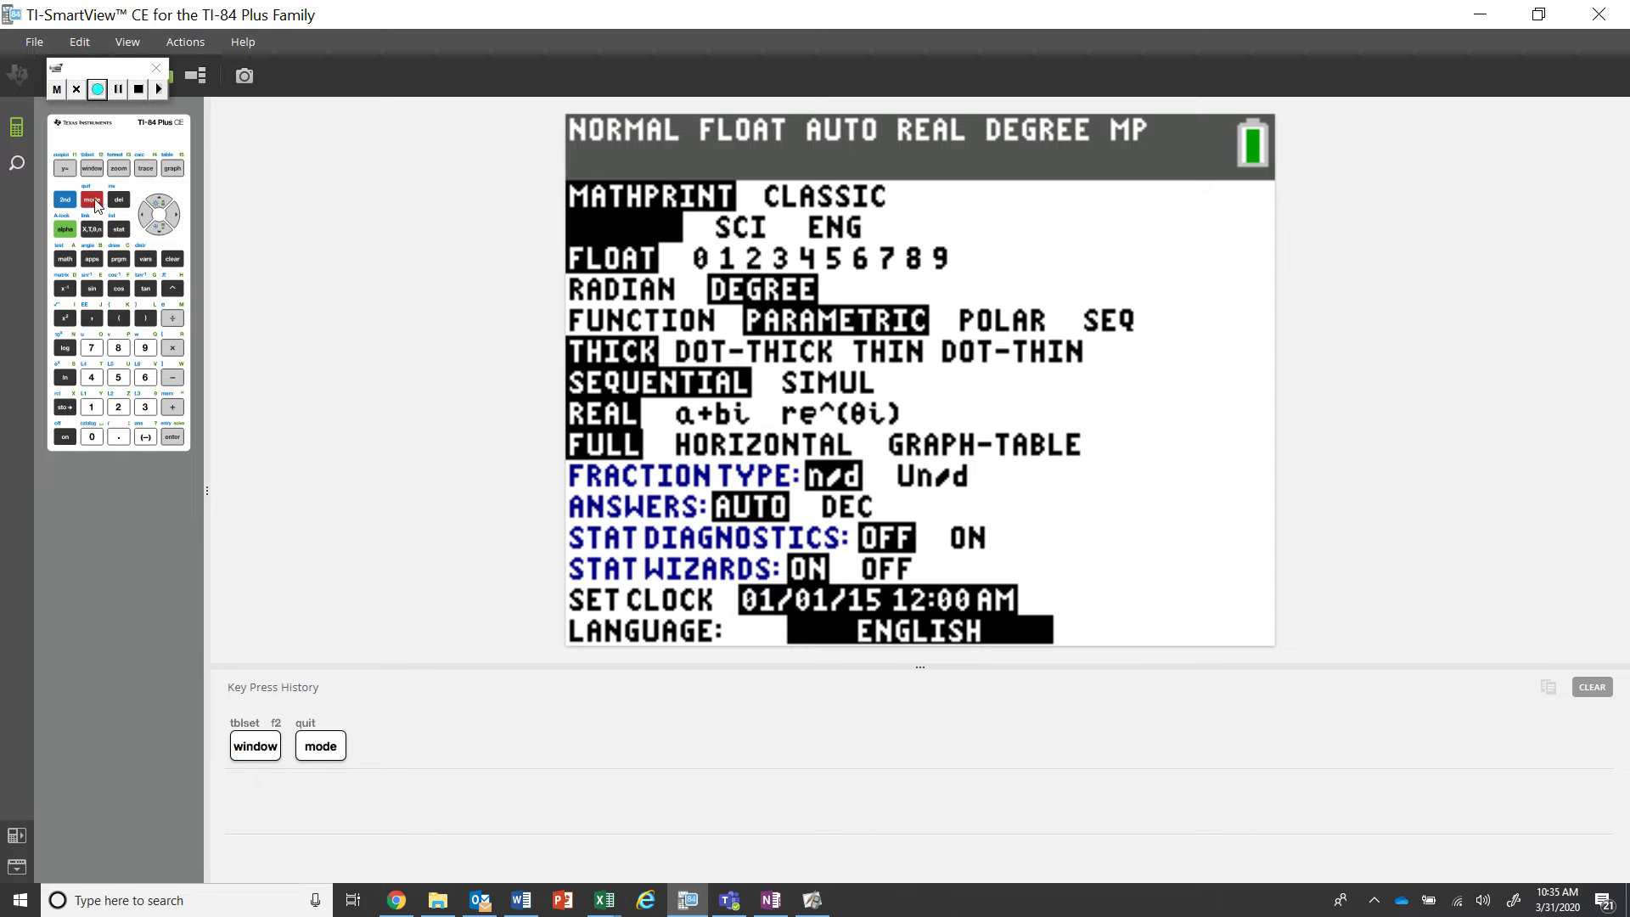
click(160, 226)
click(159, 227)
click(159, 227)
click(160, 226)
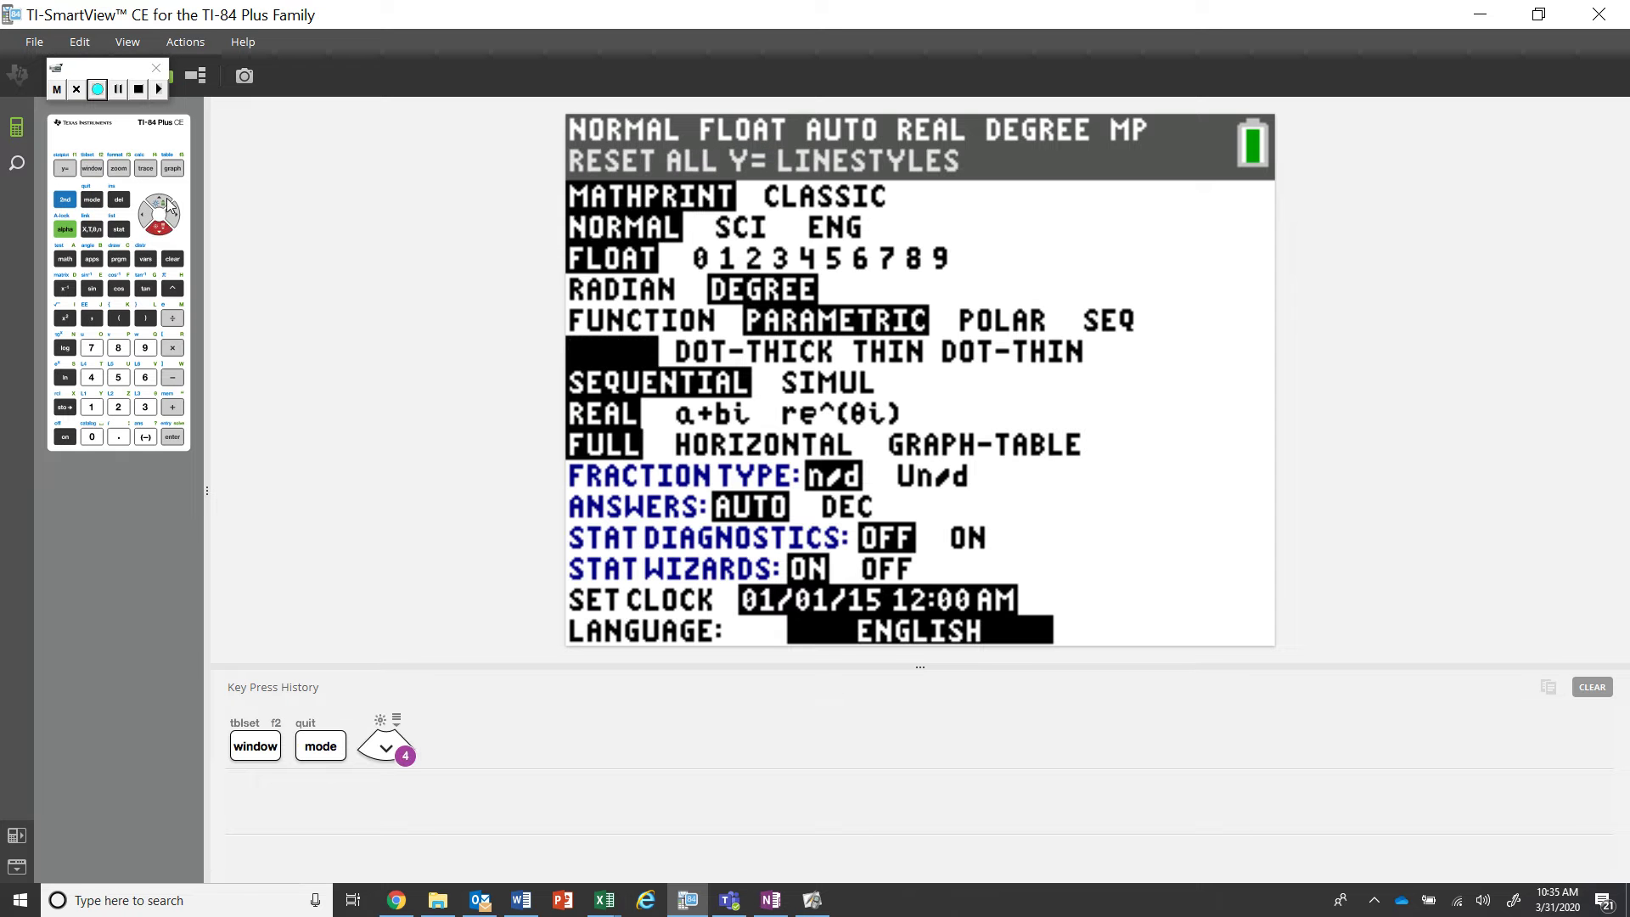
click(167, 214)
click(167, 213)
click(167, 213)
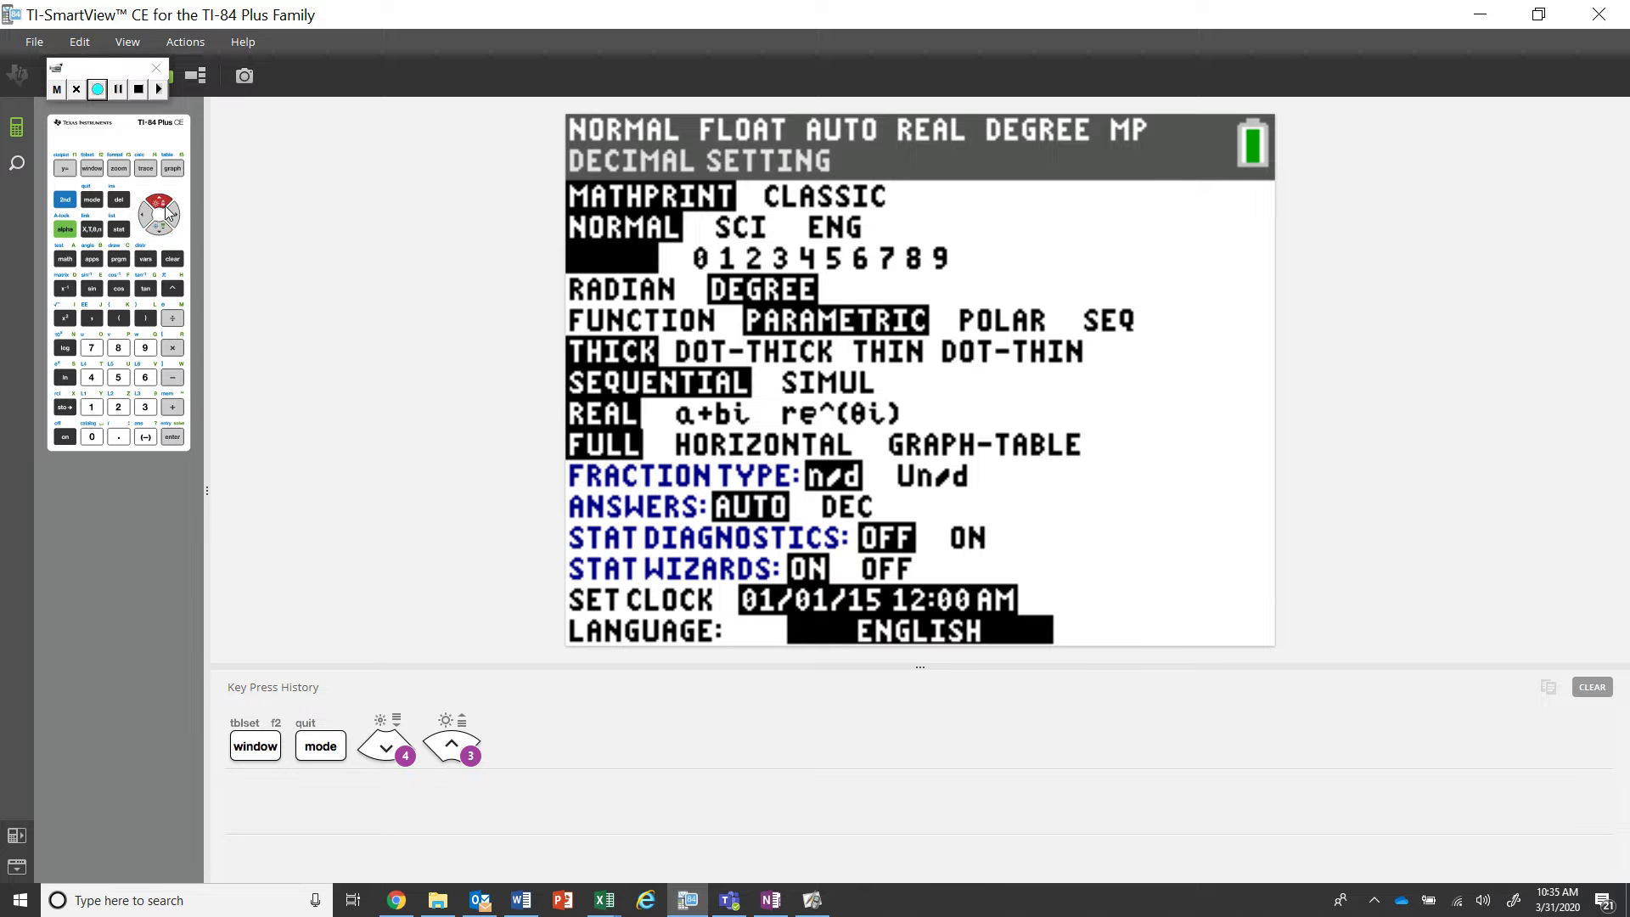
click(67, 169)
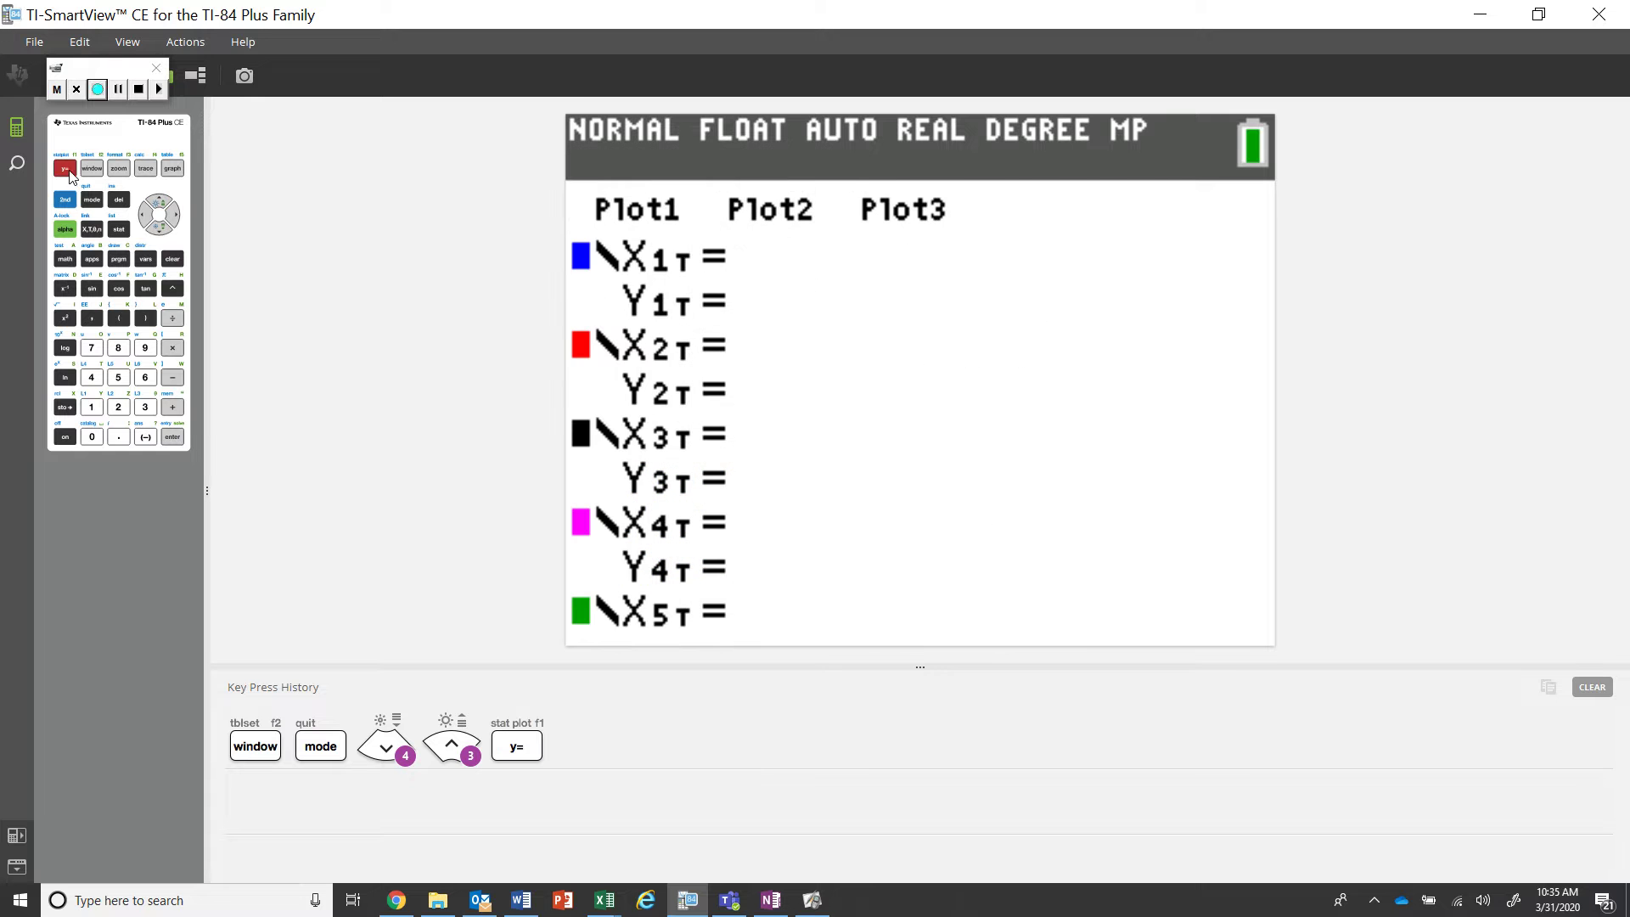
Read the equations on the lesson page and enter X1T = T²−2
click(813, 900)
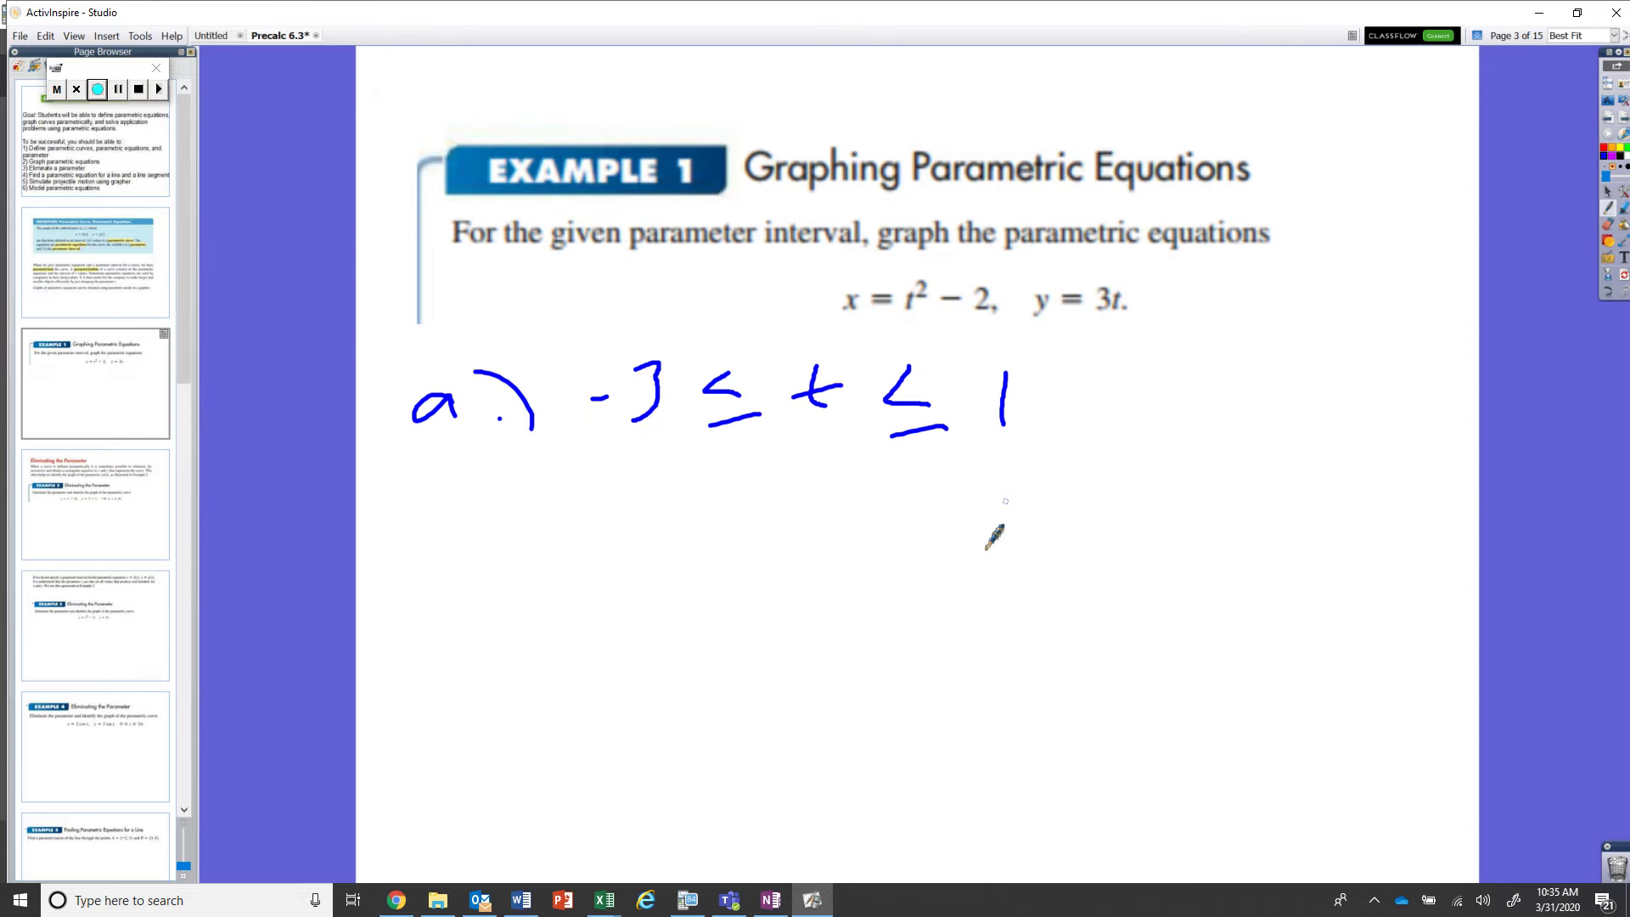
click(688, 906)
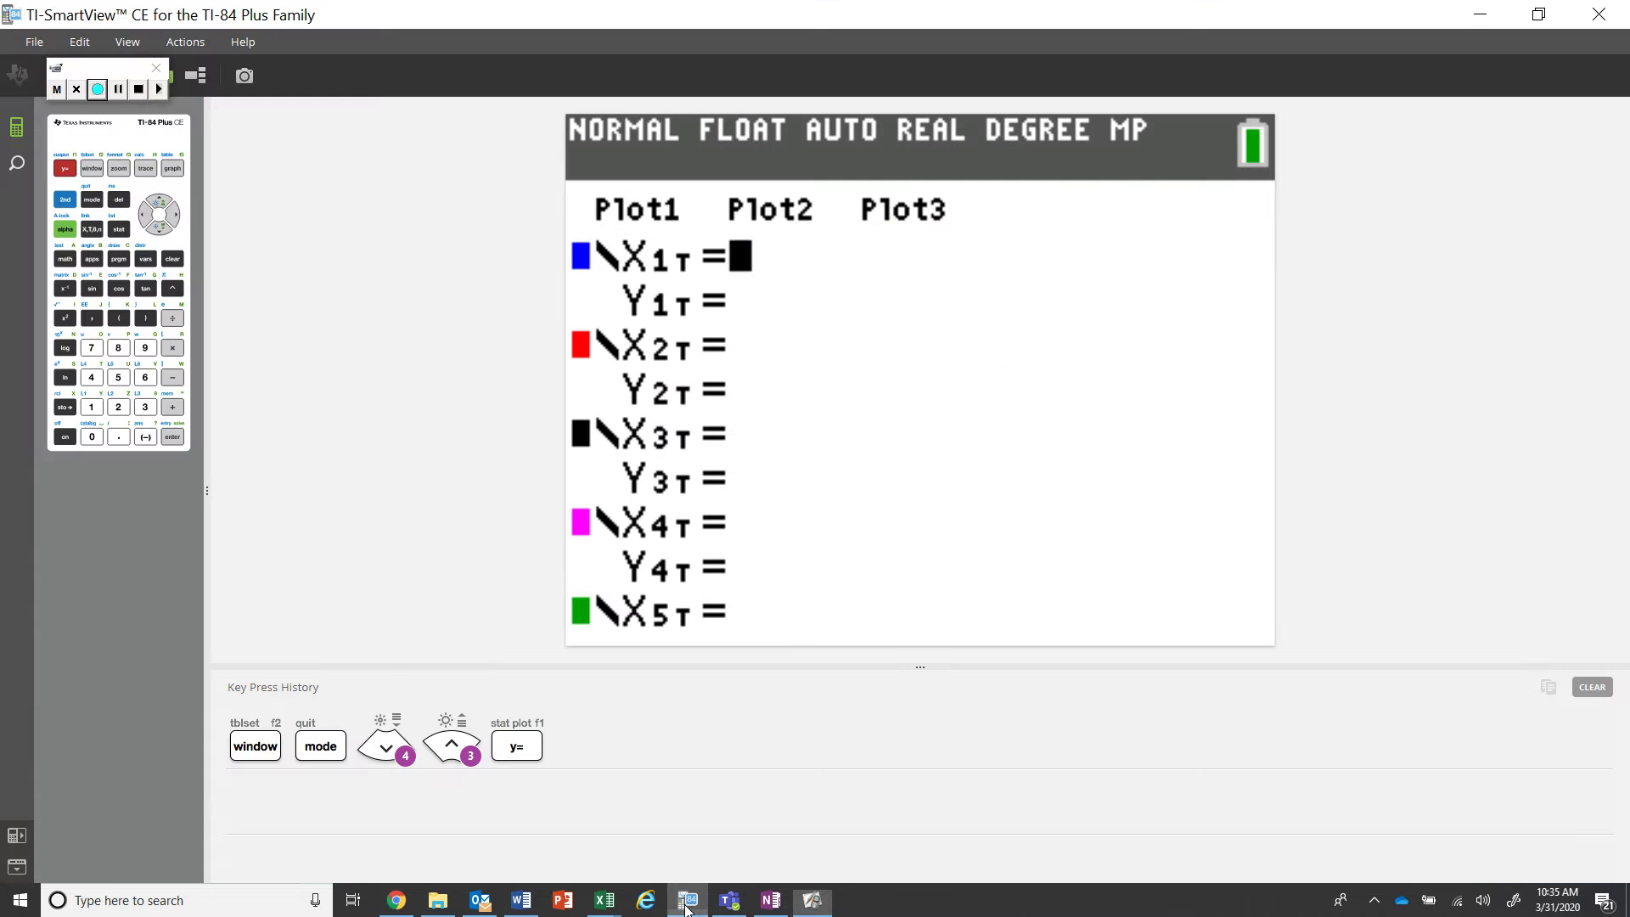
click(92, 229)
click(71, 321)
click(172, 377)
click(119, 408)
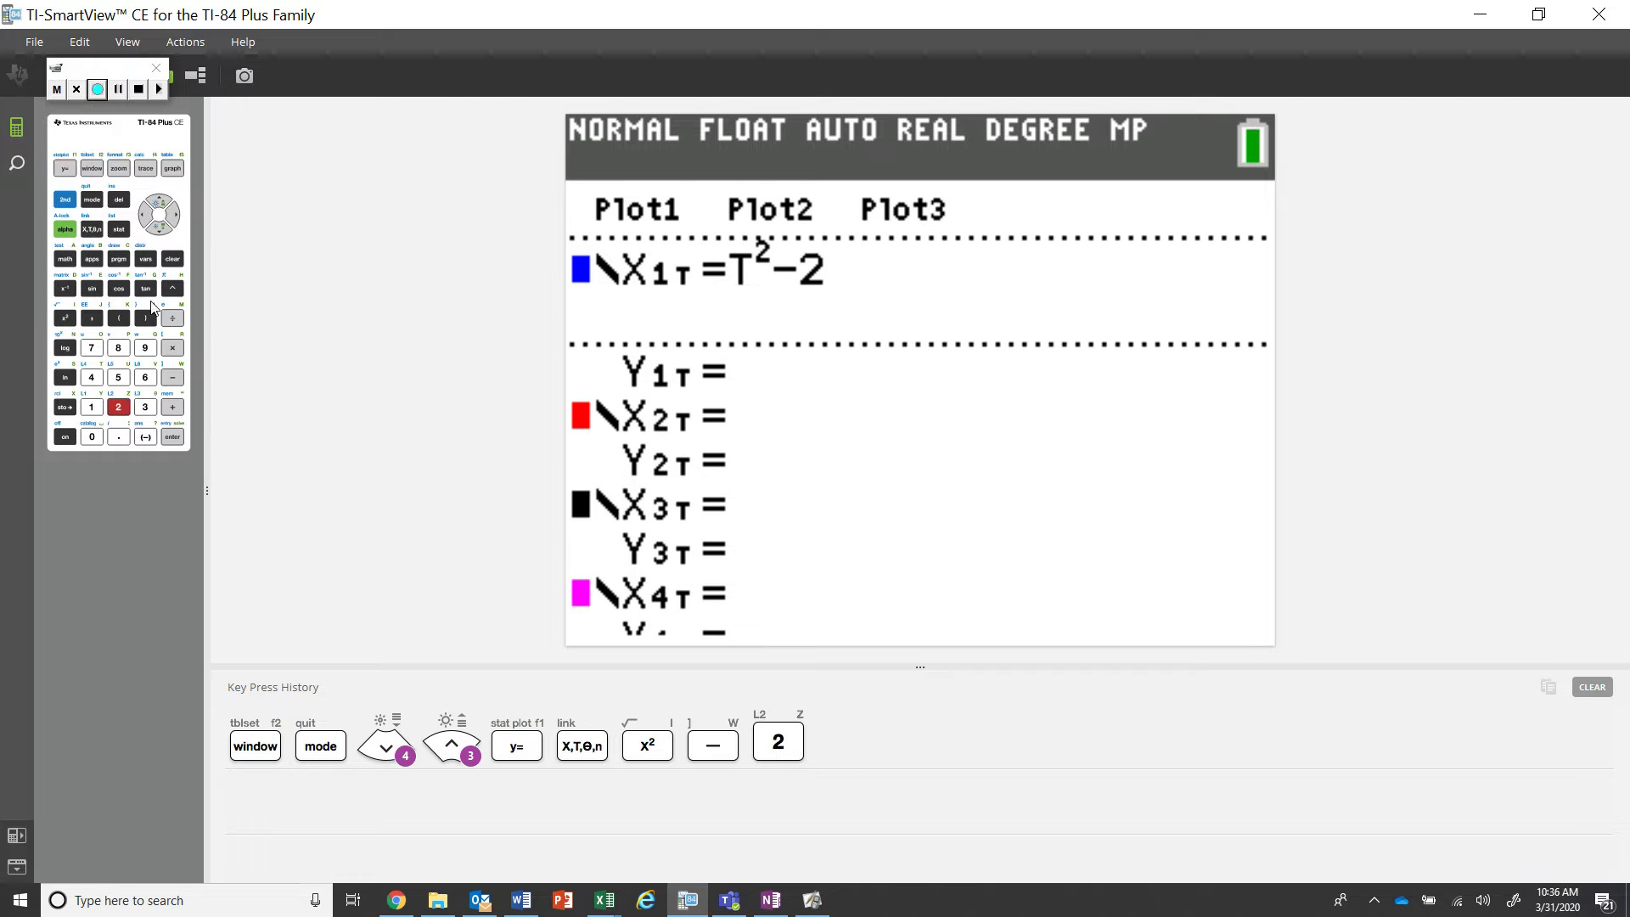
Enter Y1T = 3T and bring up the window settings showing Tmin −3, Tmax 1
click(159, 227)
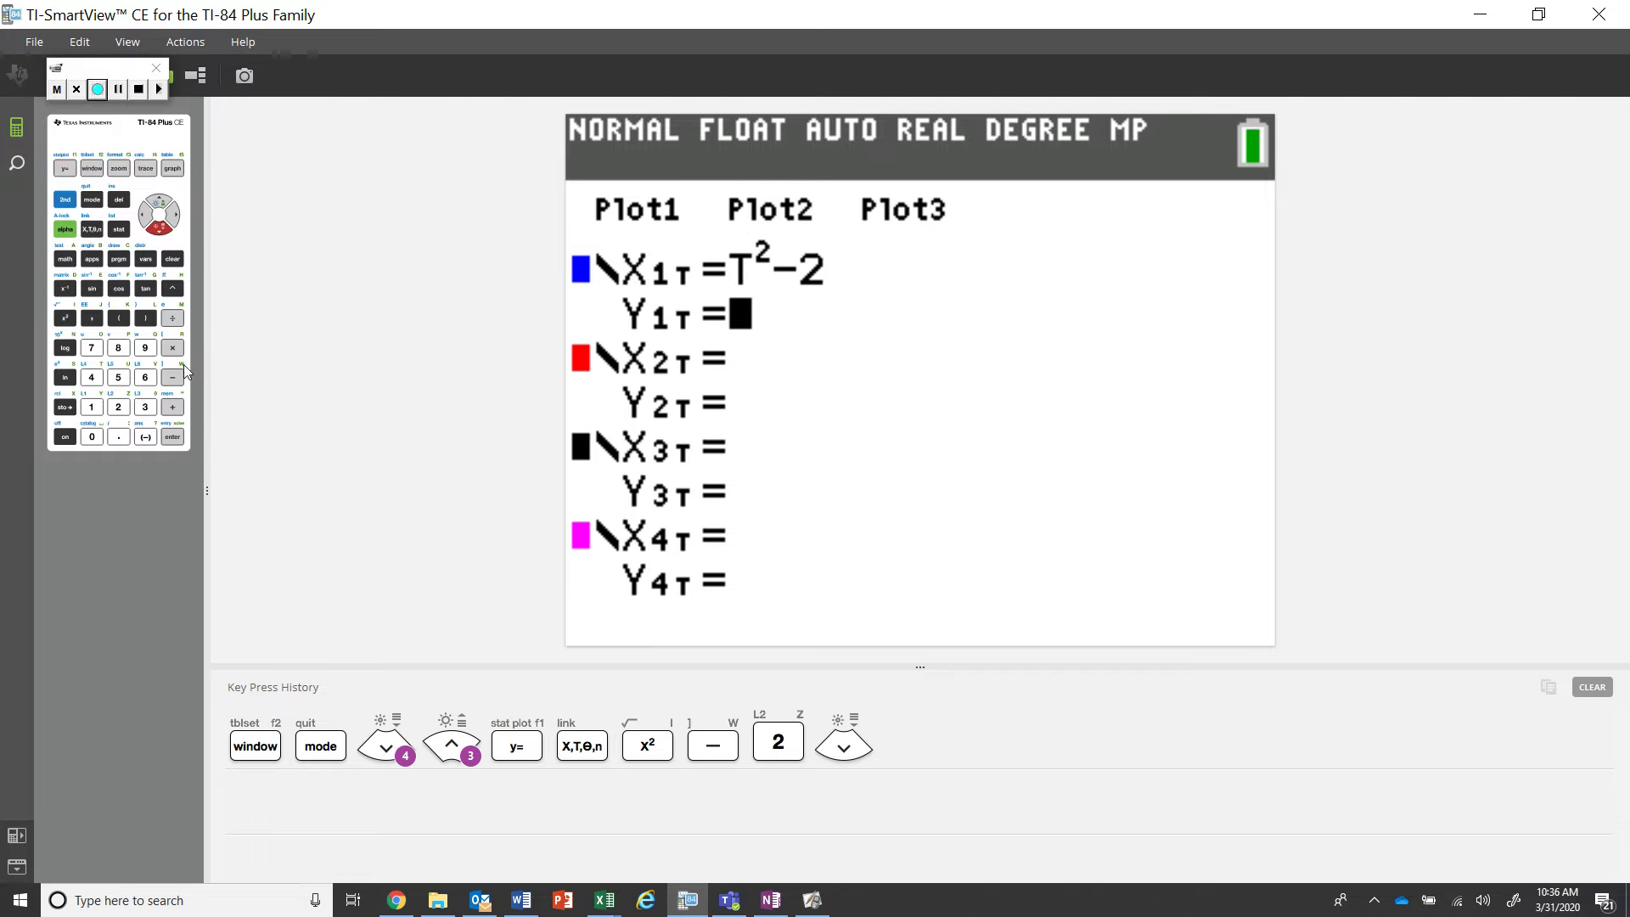
click(145, 406)
click(94, 231)
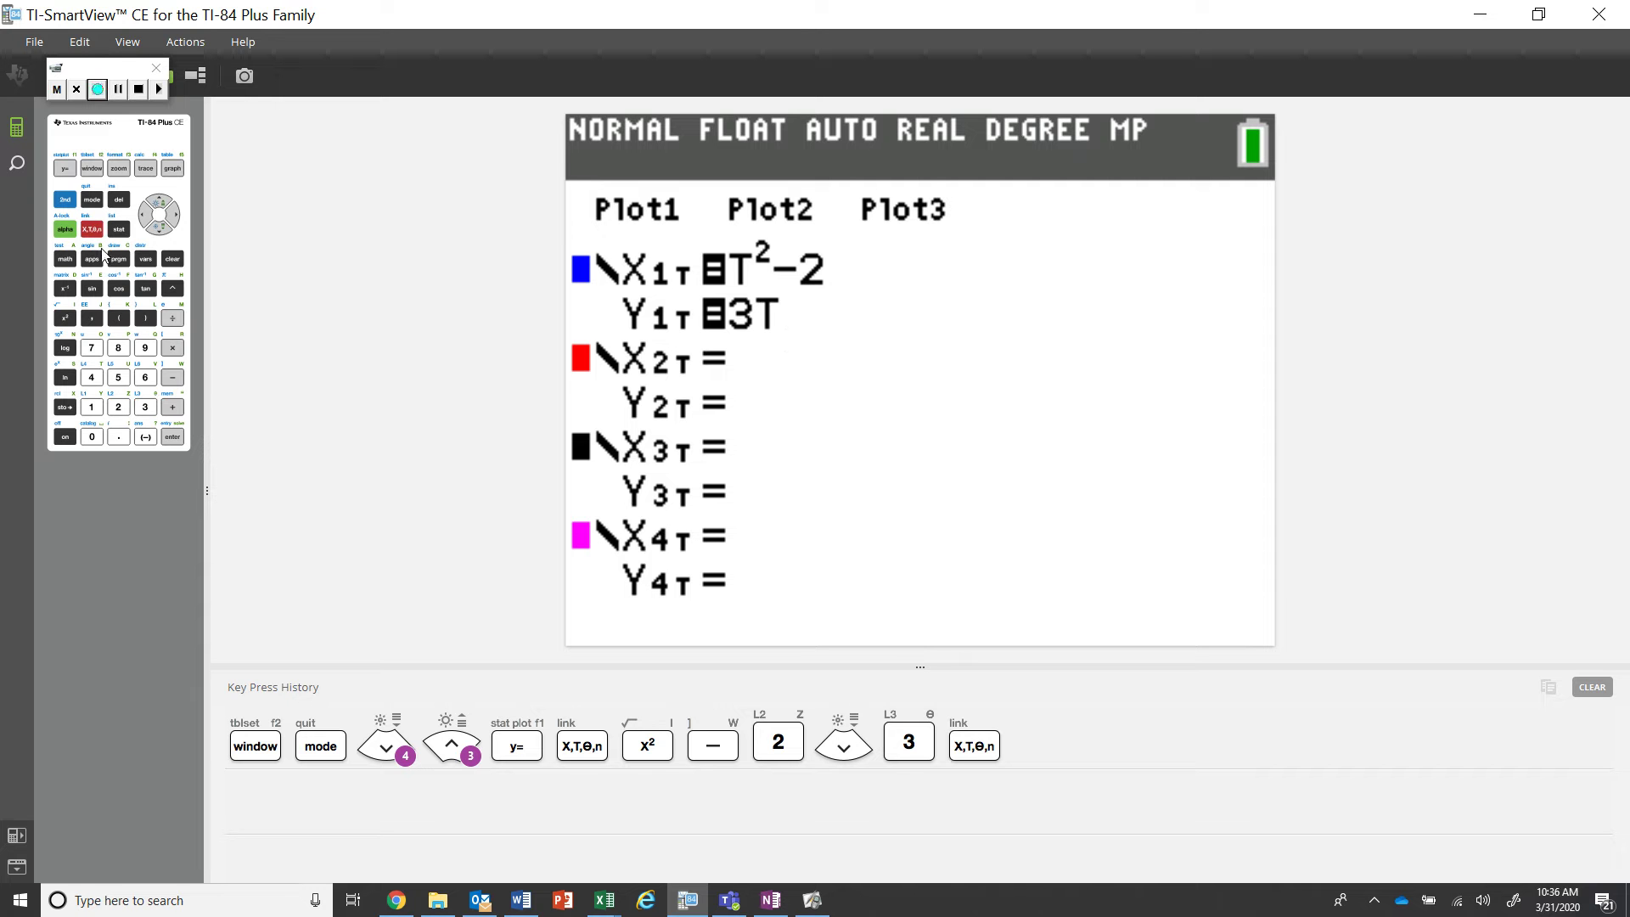
click(91, 170)
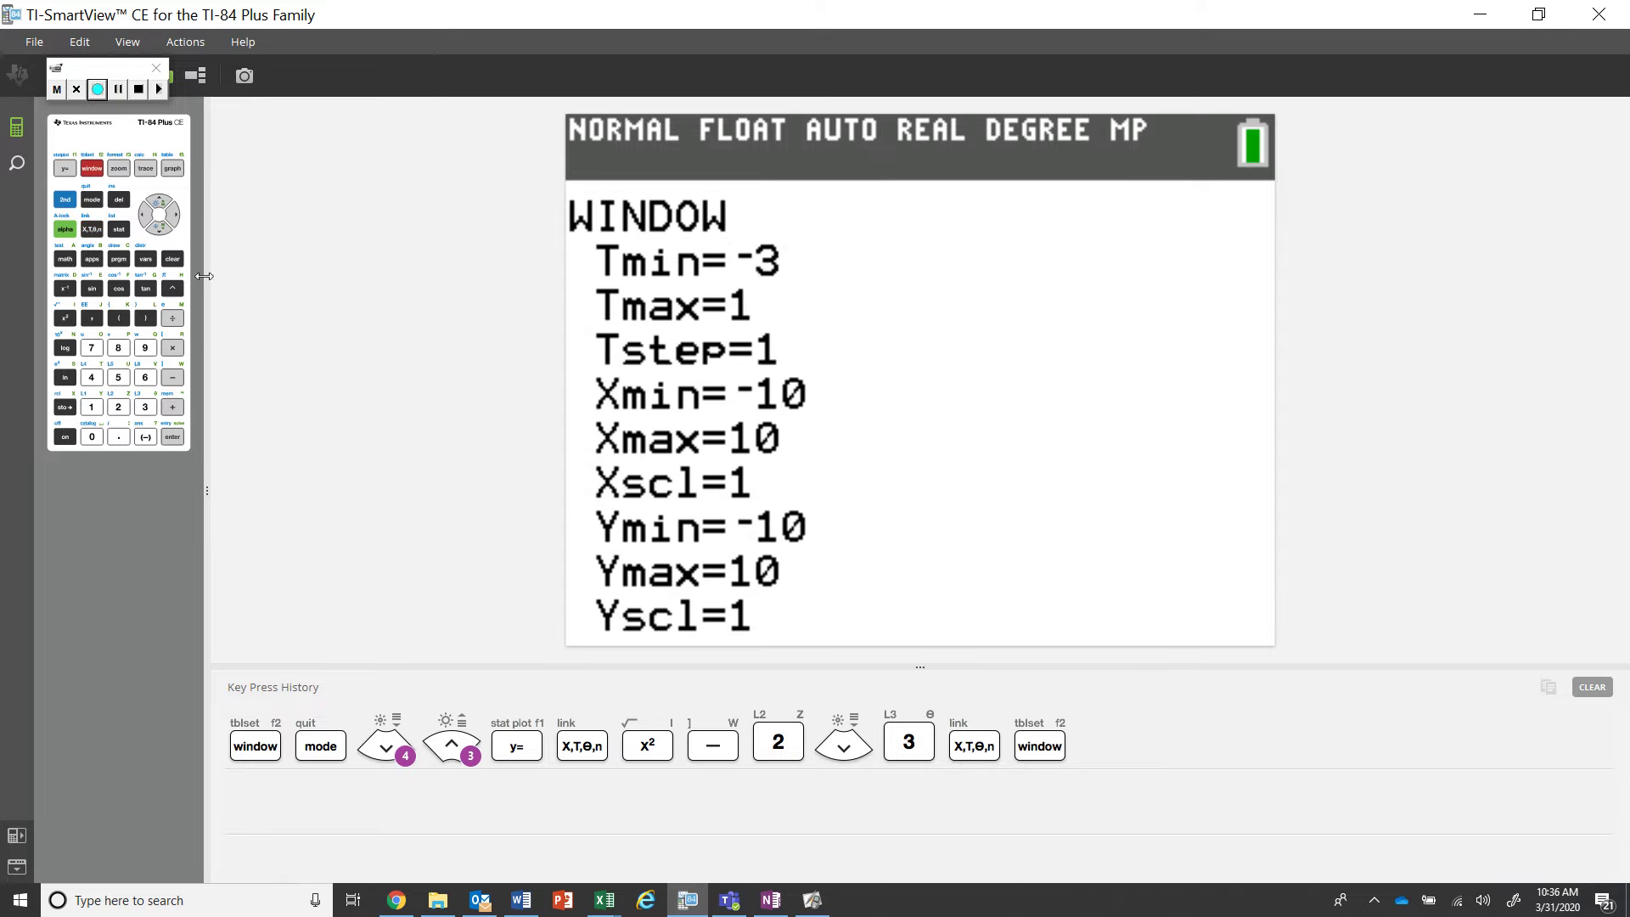
Move down to Tmax=1 and graph x = T²−2, y = 3T as a sideways parabola
click(161, 229)
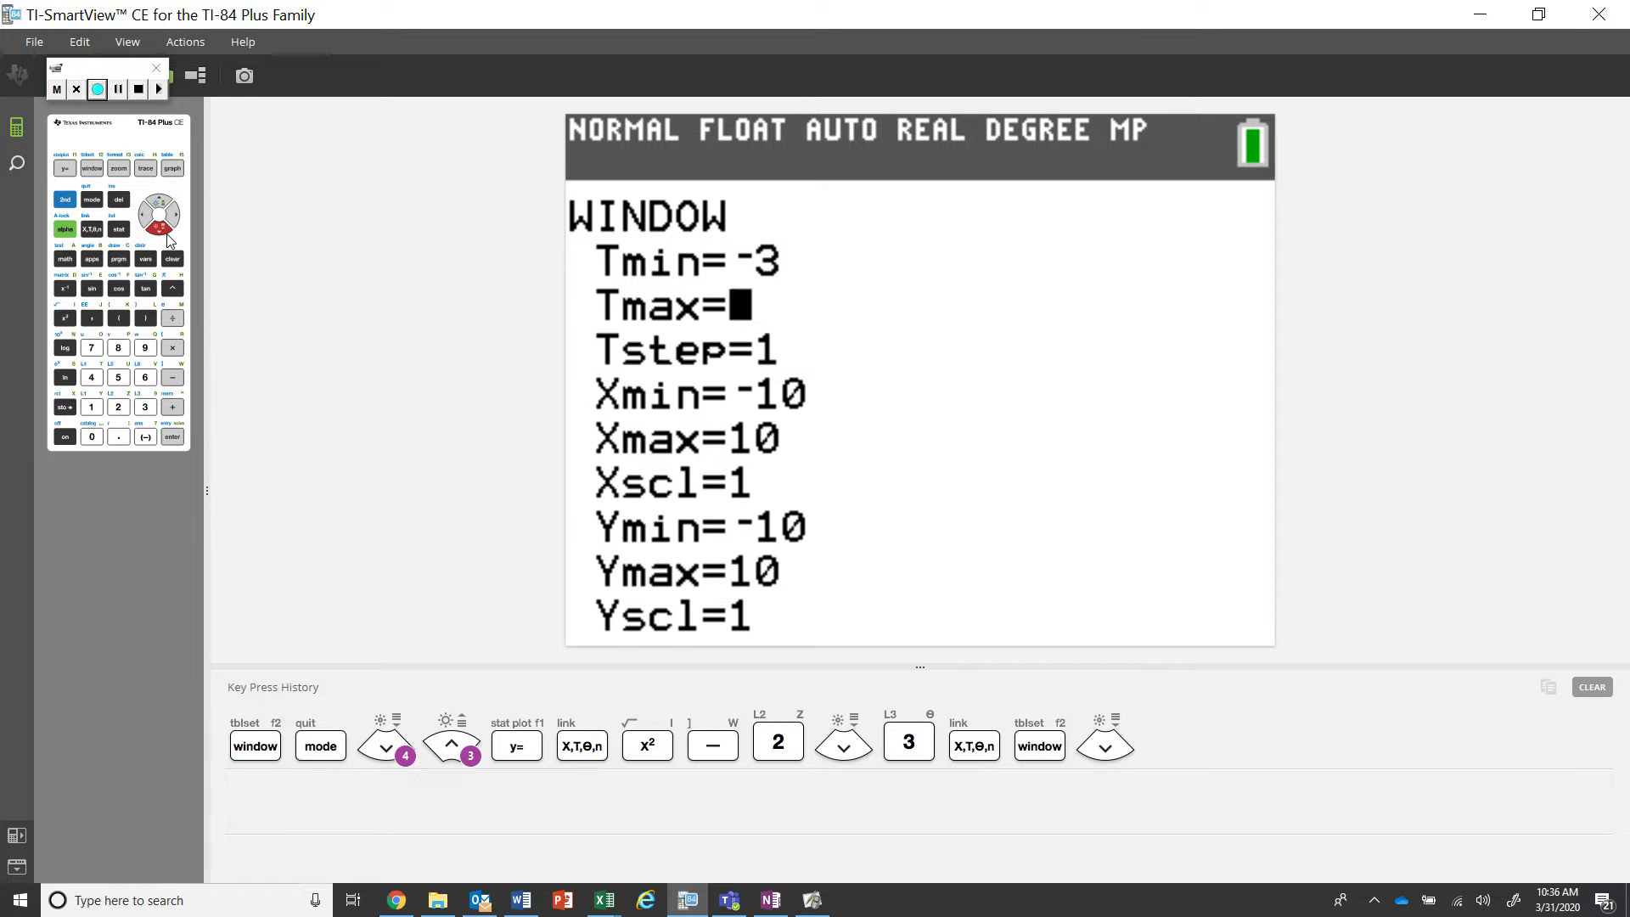
click(173, 169)
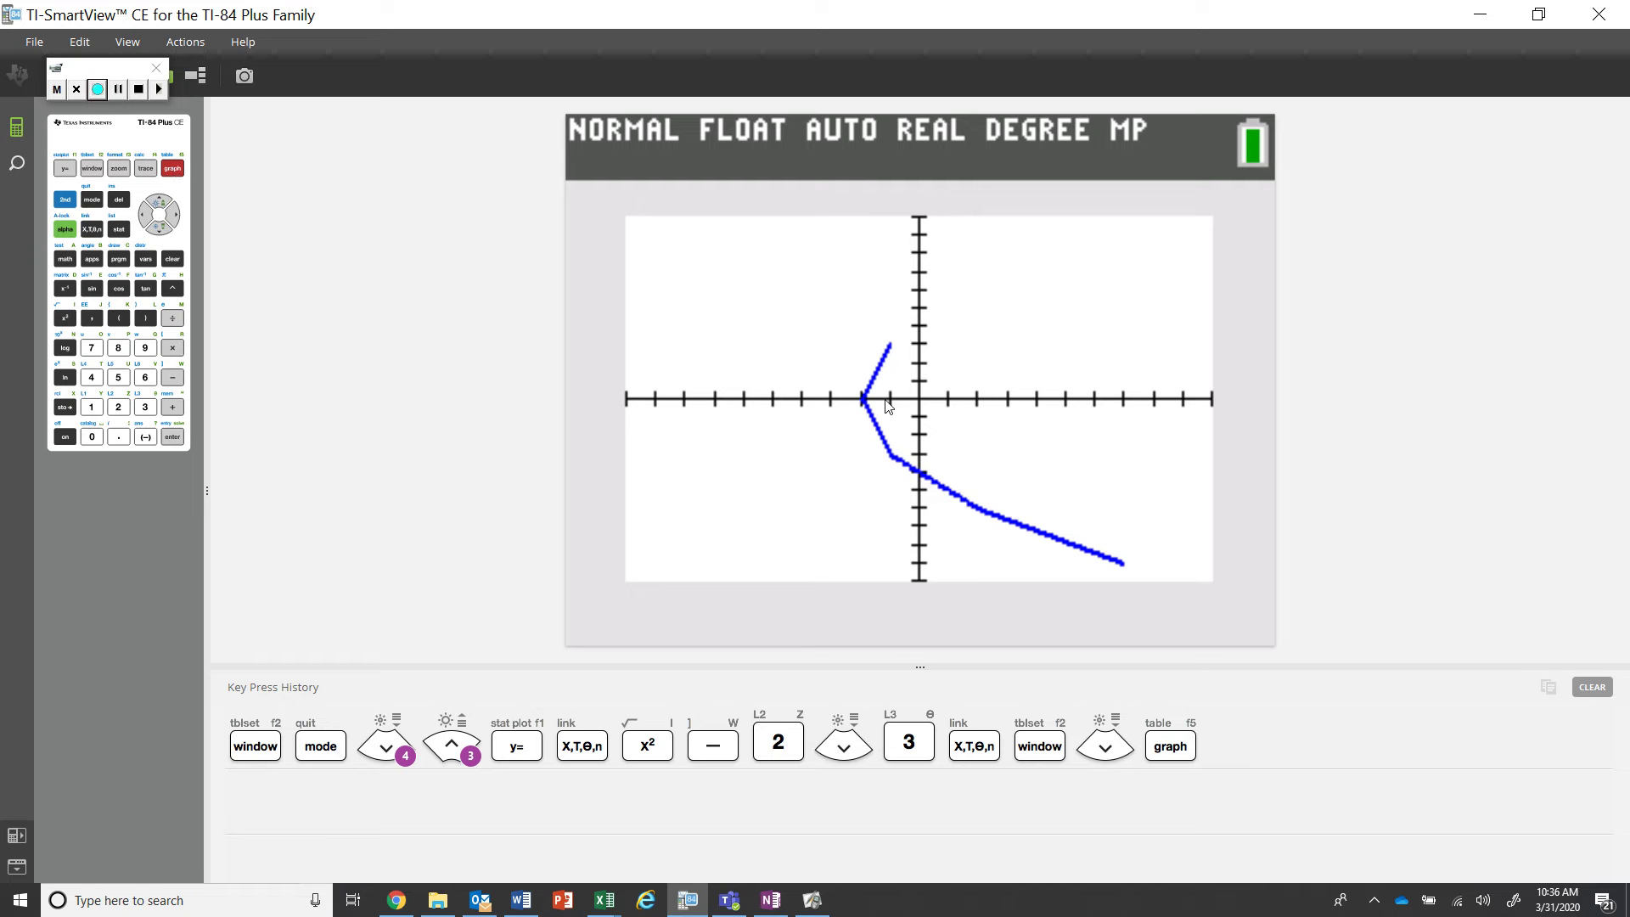
Trace the curve from T=−3 at (7, −9) to T=−2 at (2, −6), stepping back to check T=−3
click(146, 169)
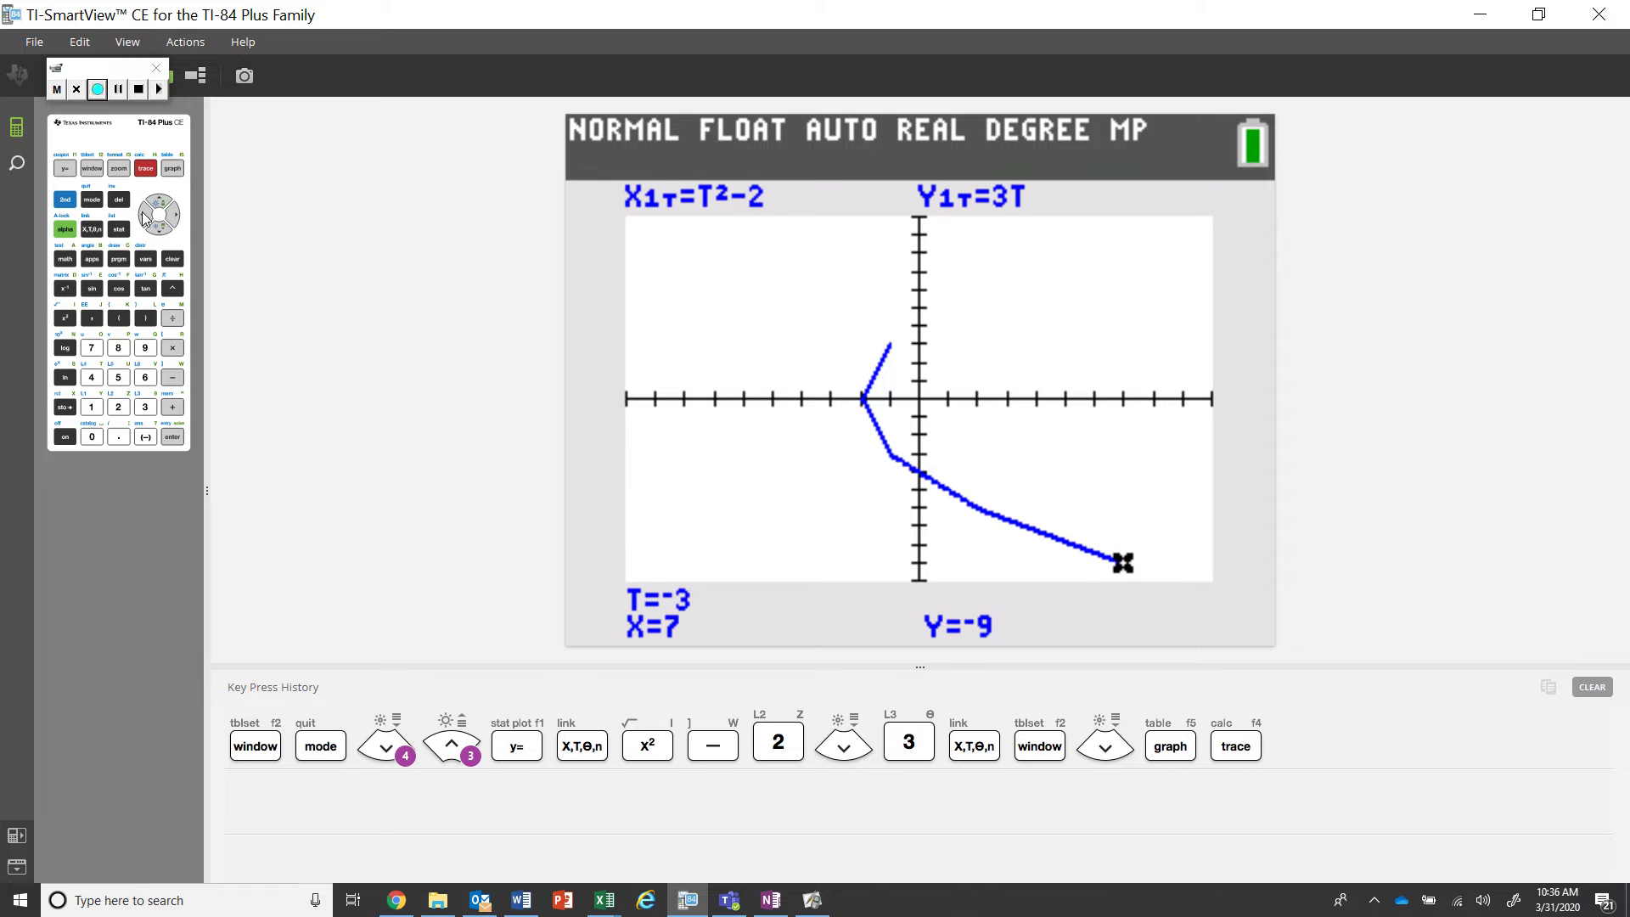
click(174, 217)
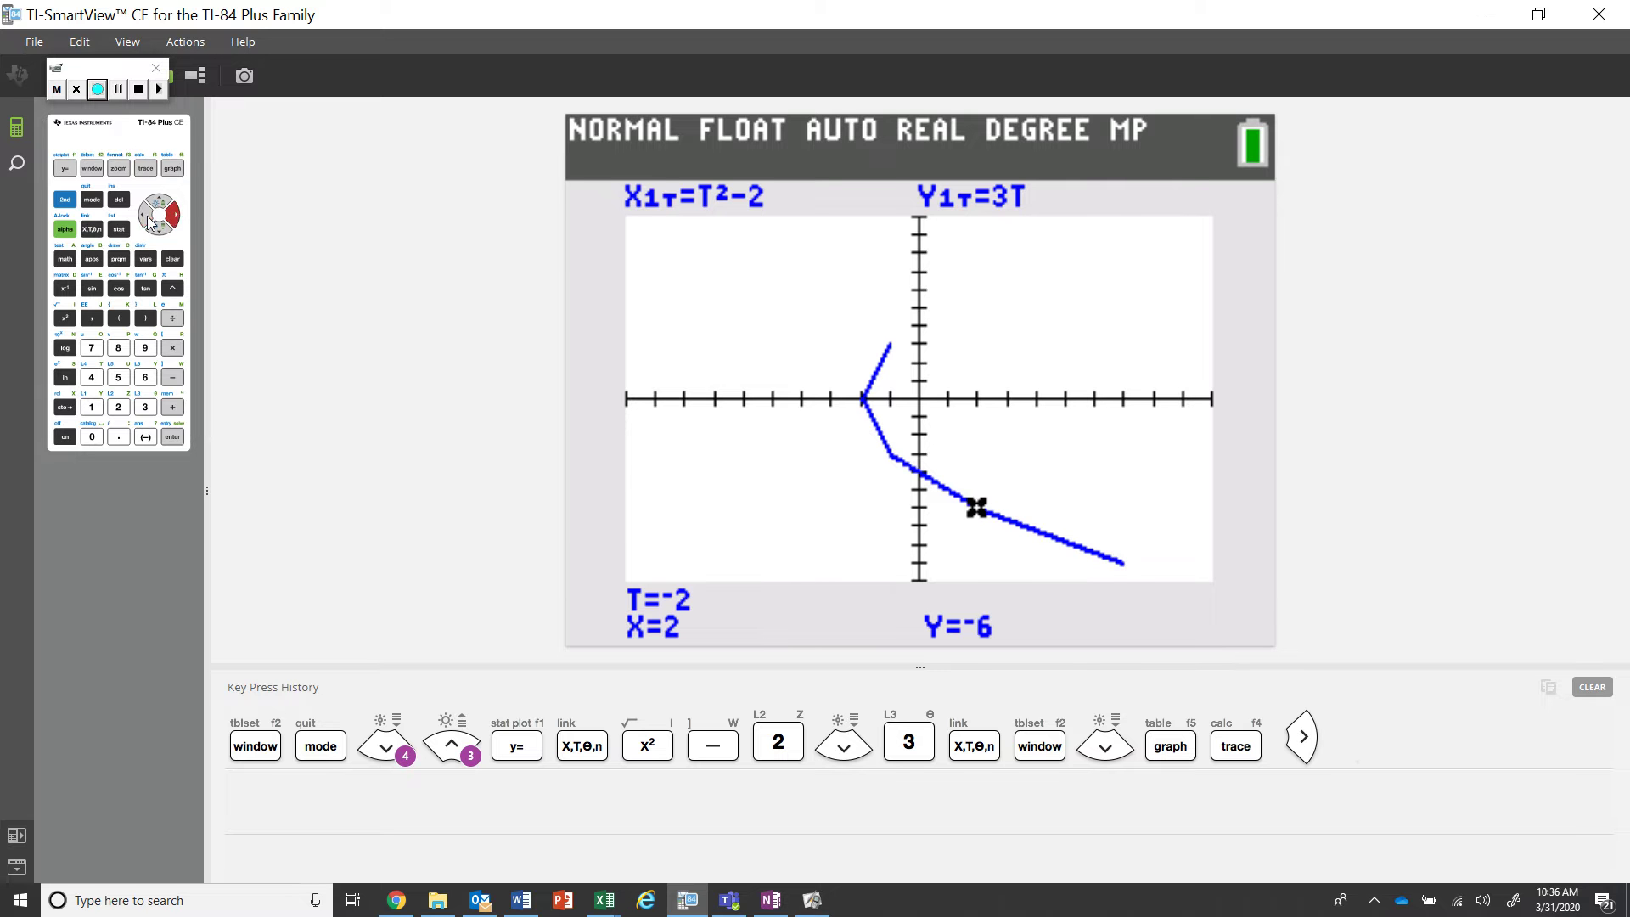
click(149, 219)
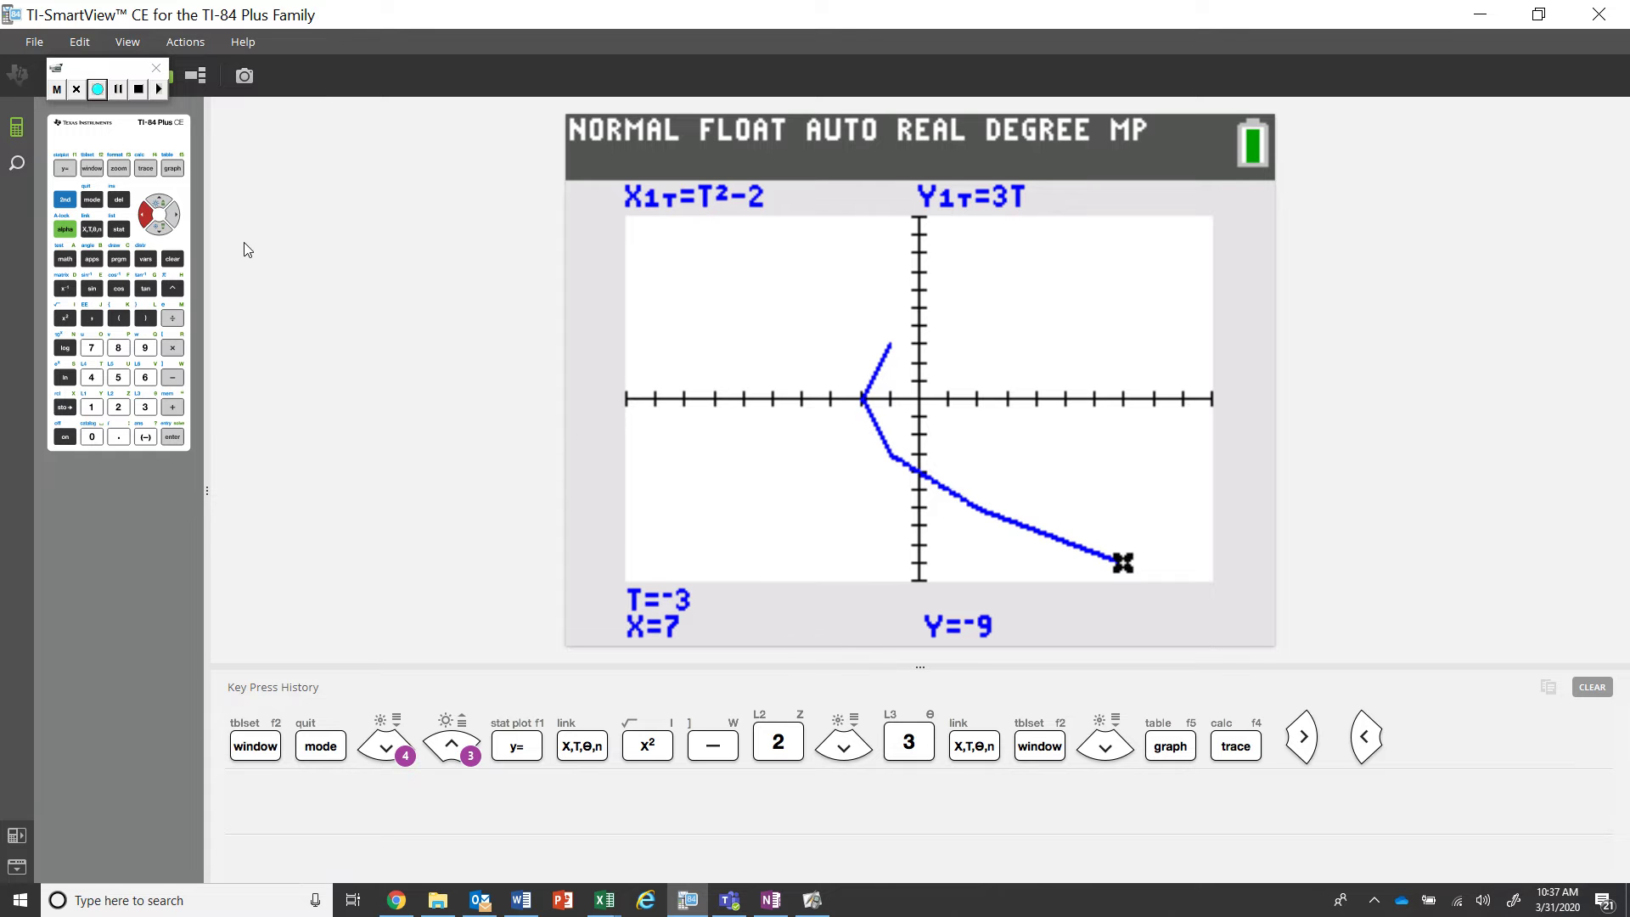
Trace through T=−1 and T=0 to the endpoint T=1 at (−1, 3), then return to ActivInspire
click(173, 219)
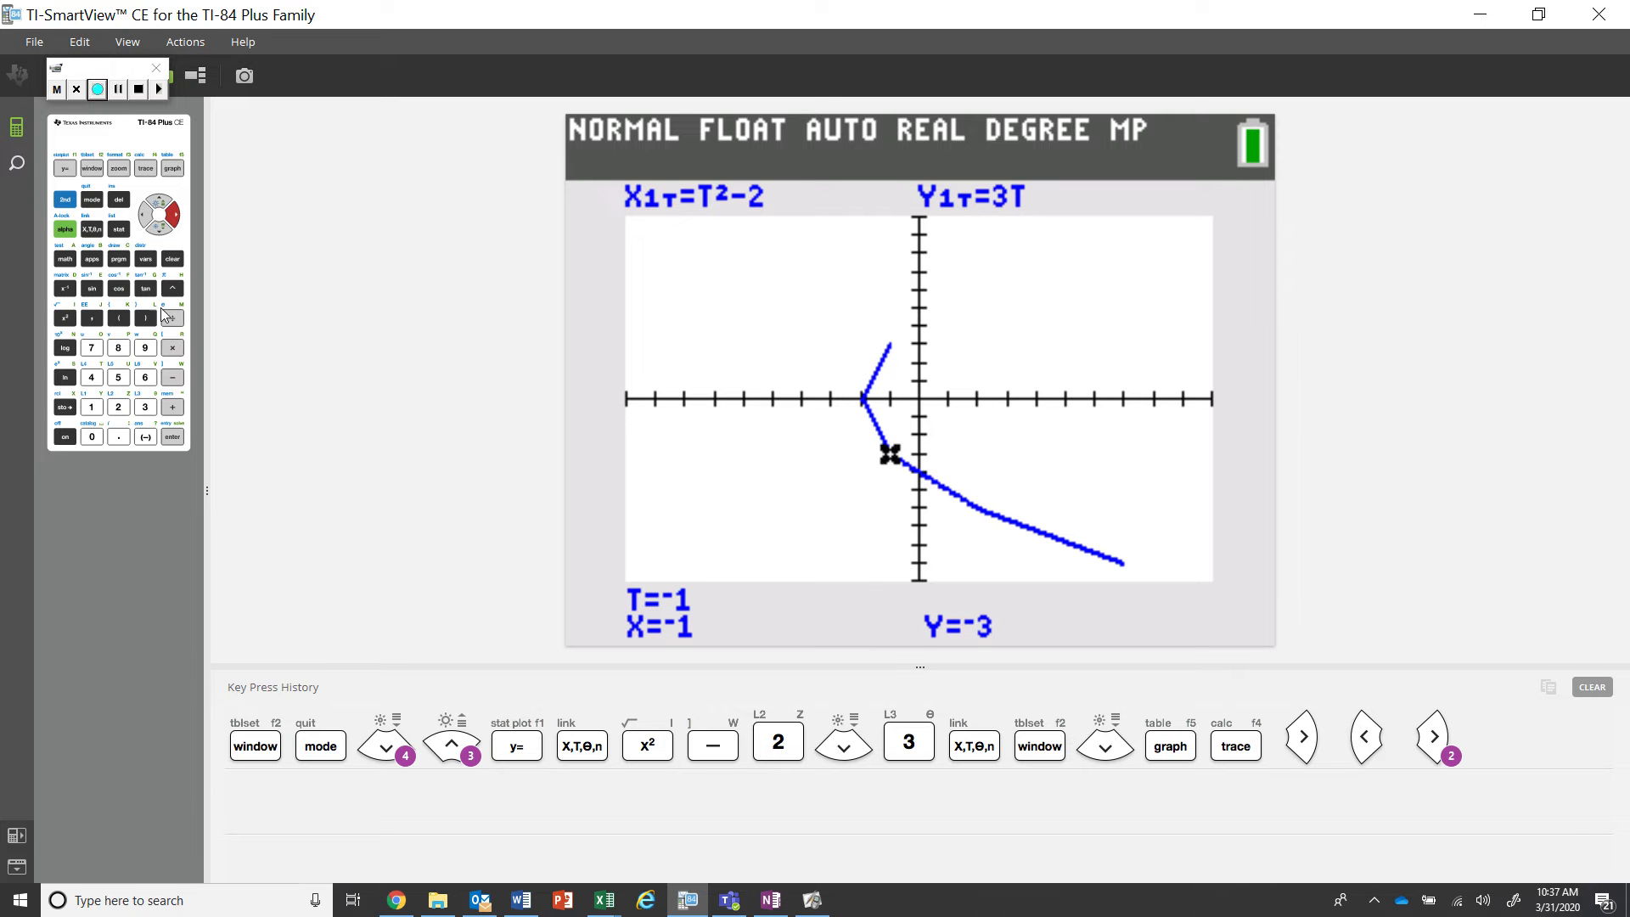
click(174, 219)
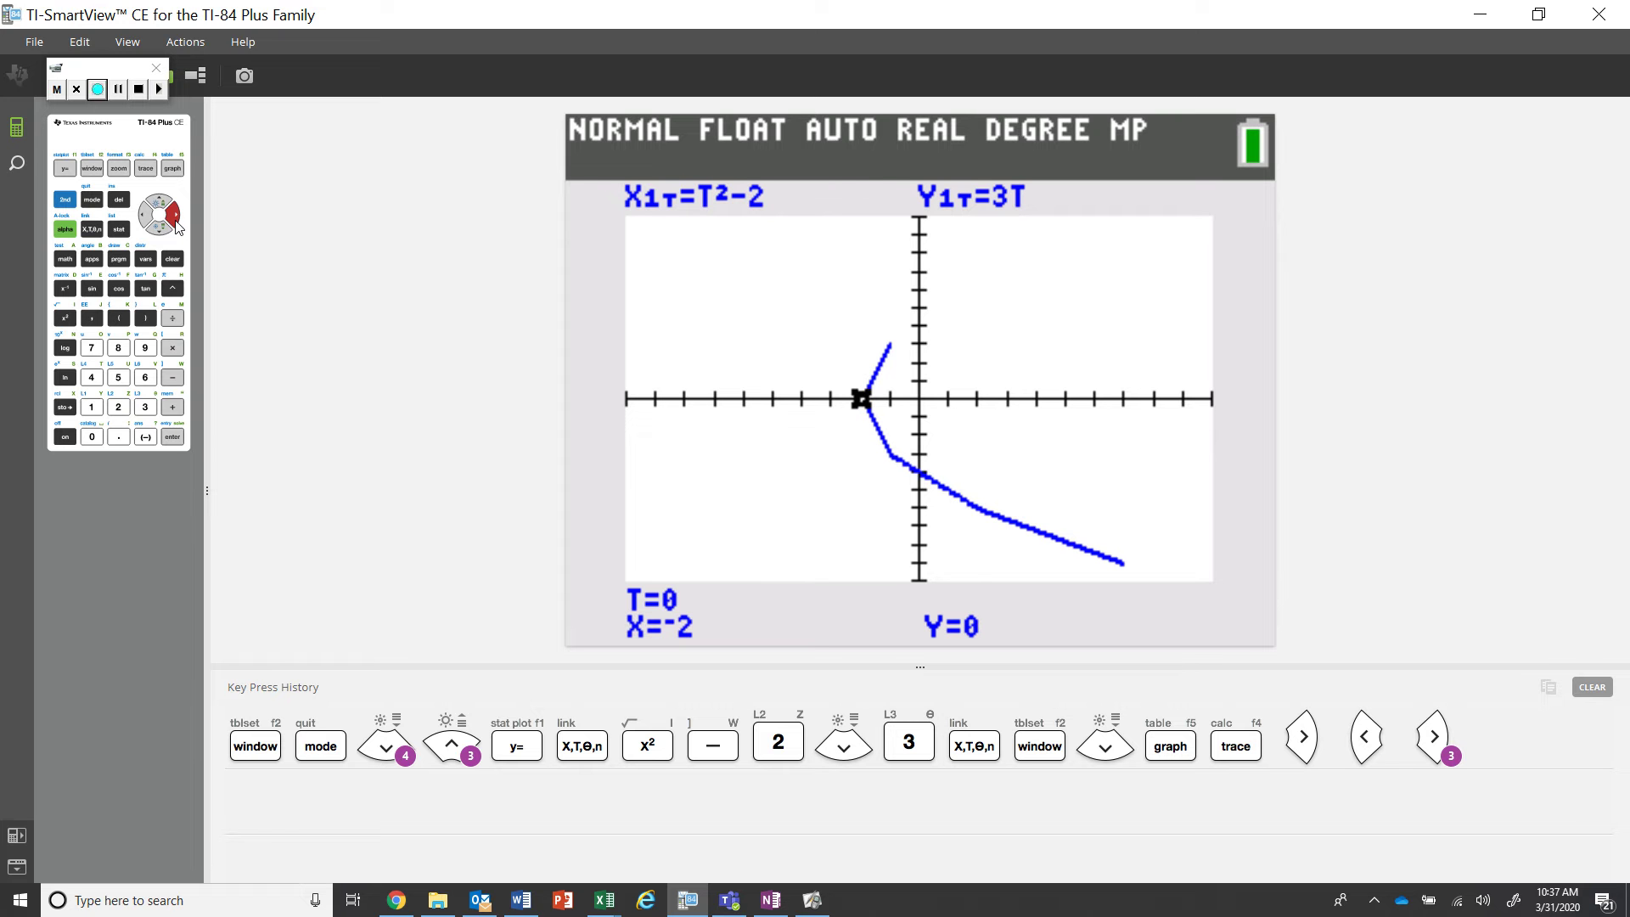
click(175, 220)
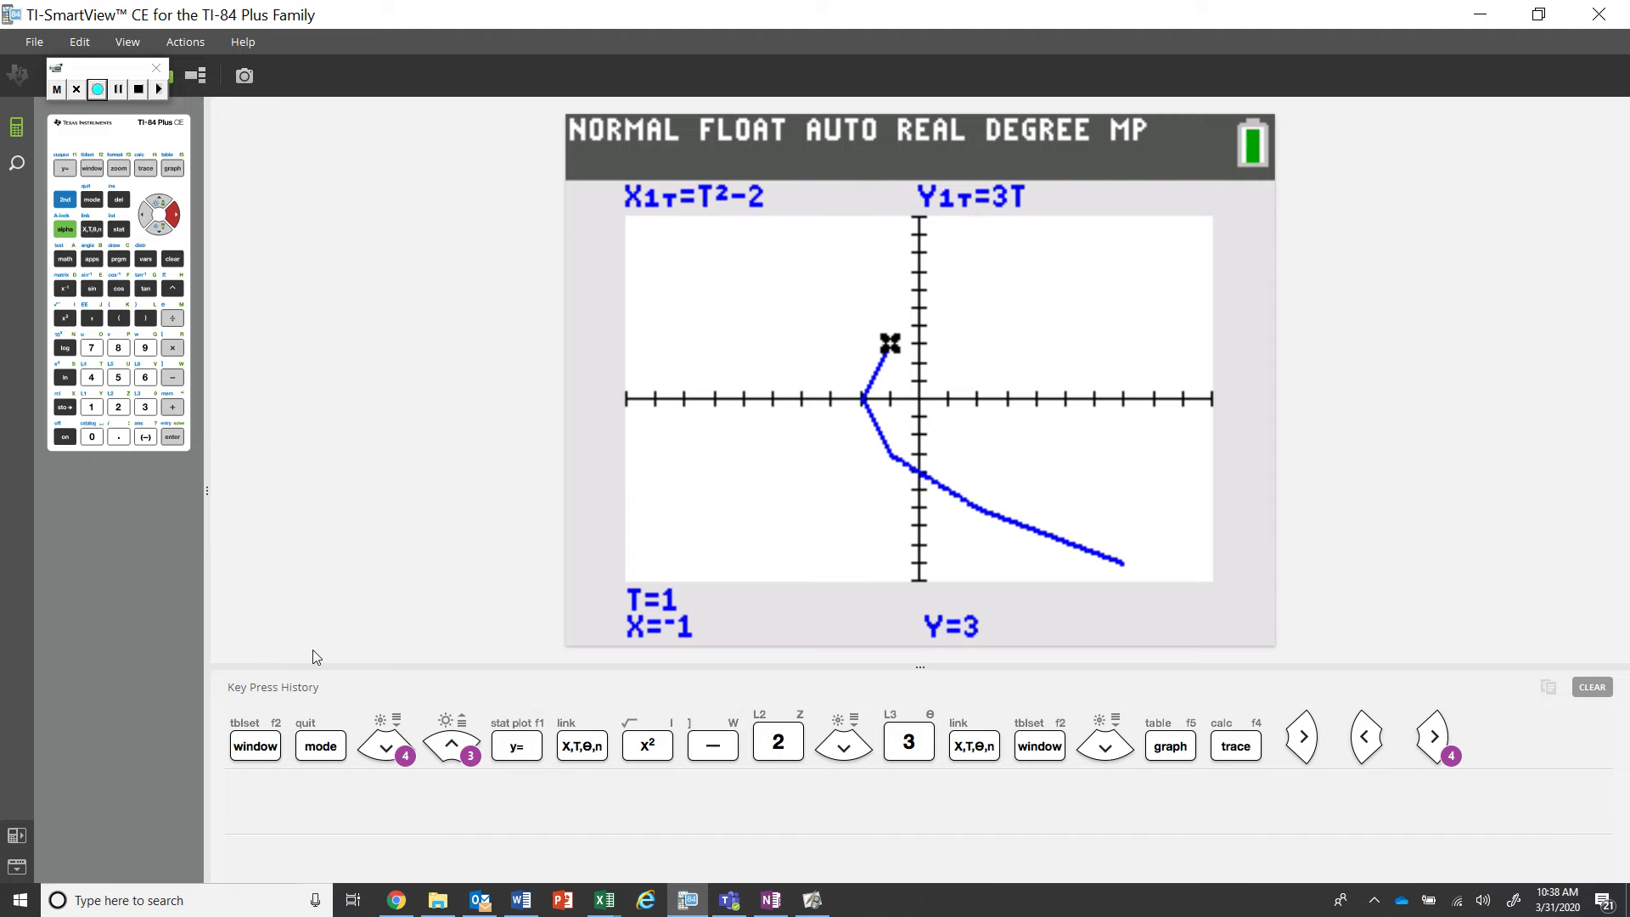
click(817, 905)
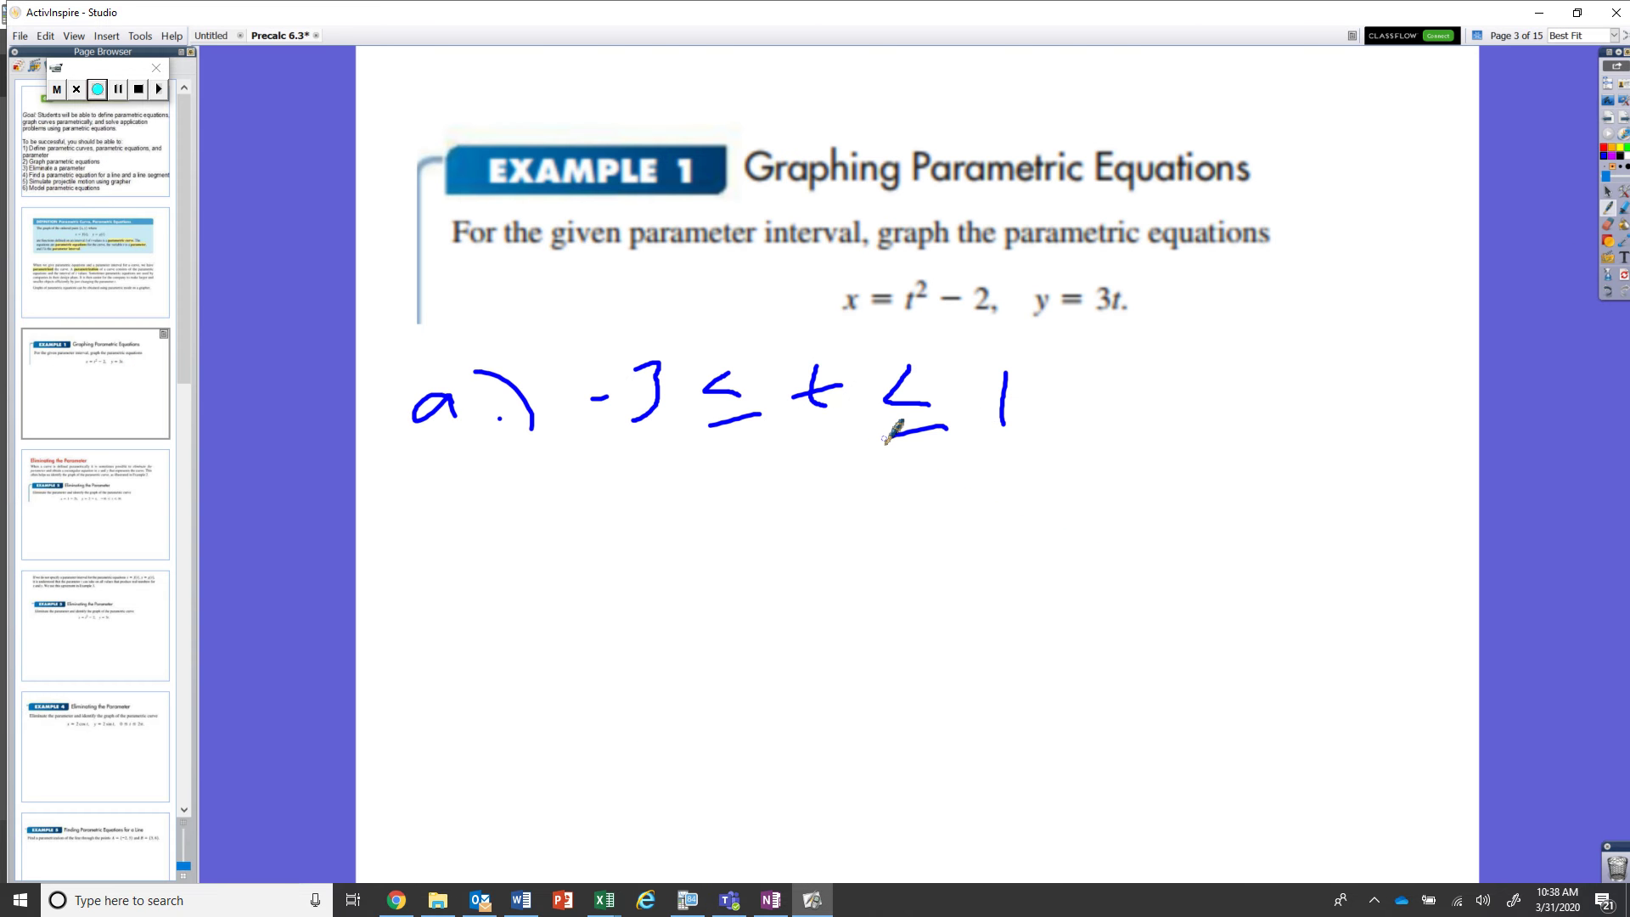
Handwrite 'b.) −2 ≤ t ≤ 3' with the pen beneath line a.) on the Example 1 page
drag(436, 507, 433, 584)
click(511, 585)
drag(504, 486, 561, 582)
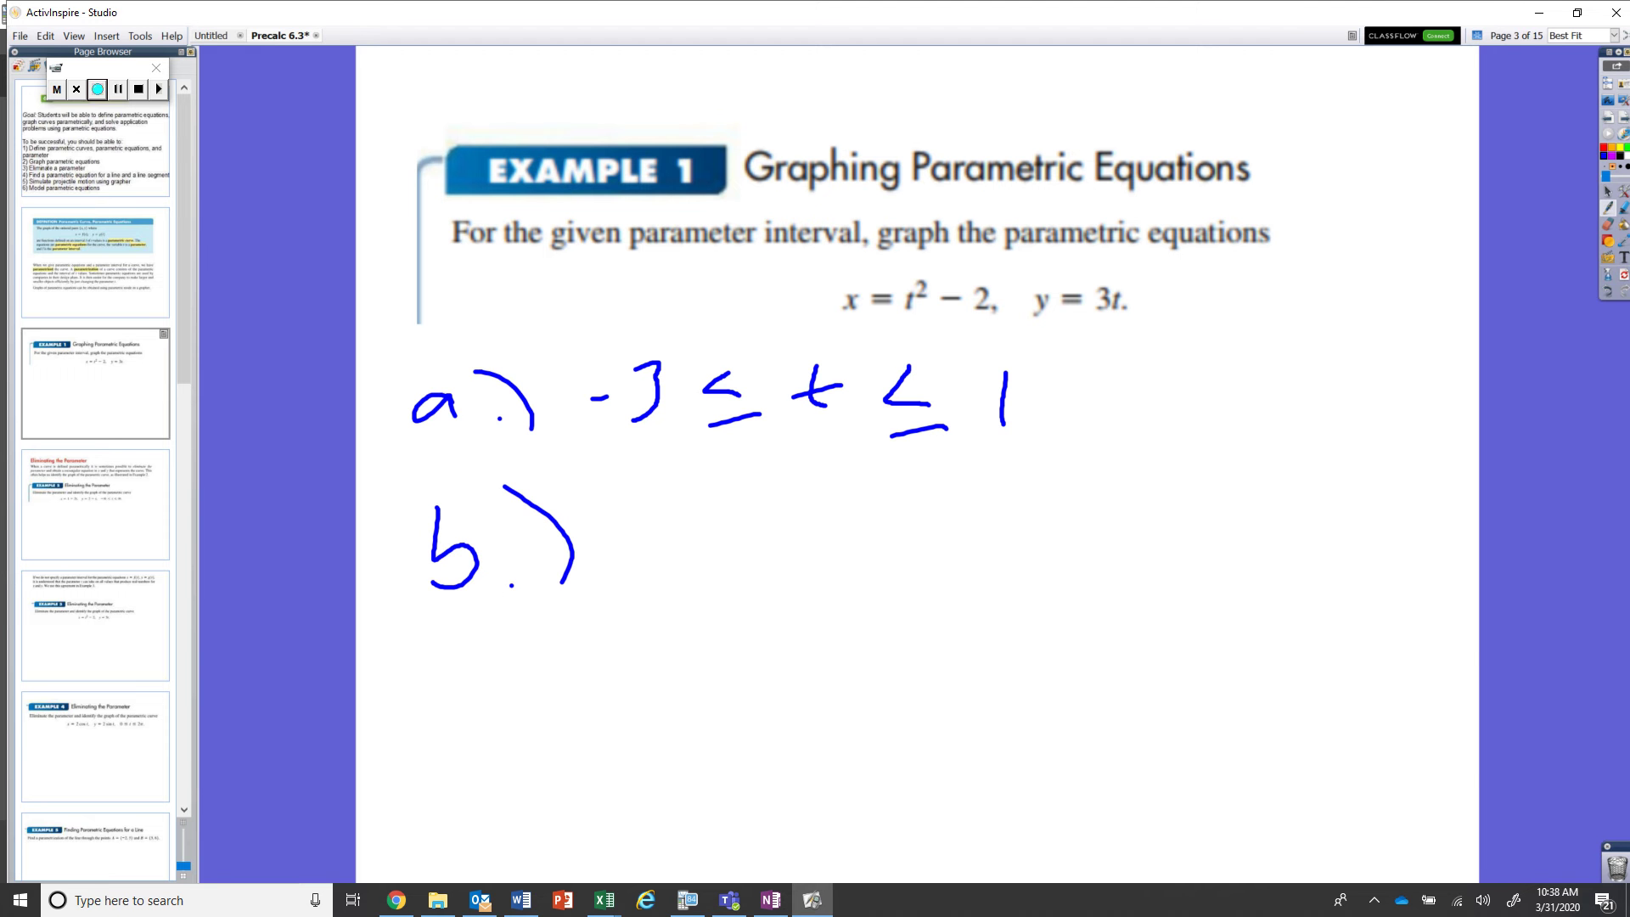
drag(633, 539, 727, 559)
drag(774, 512, 763, 528)
drag(750, 597, 793, 585)
drag(863, 514, 898, 566)
drag(839, 539, 879, 529)
mouse_move(978, 502)
mouse_down()
mouse_move(950, 534)
mouse_move(982, 546)
mouse_up()
drag(961, 584, 1009, 571)
drag(1044, 513, 1044, 561)
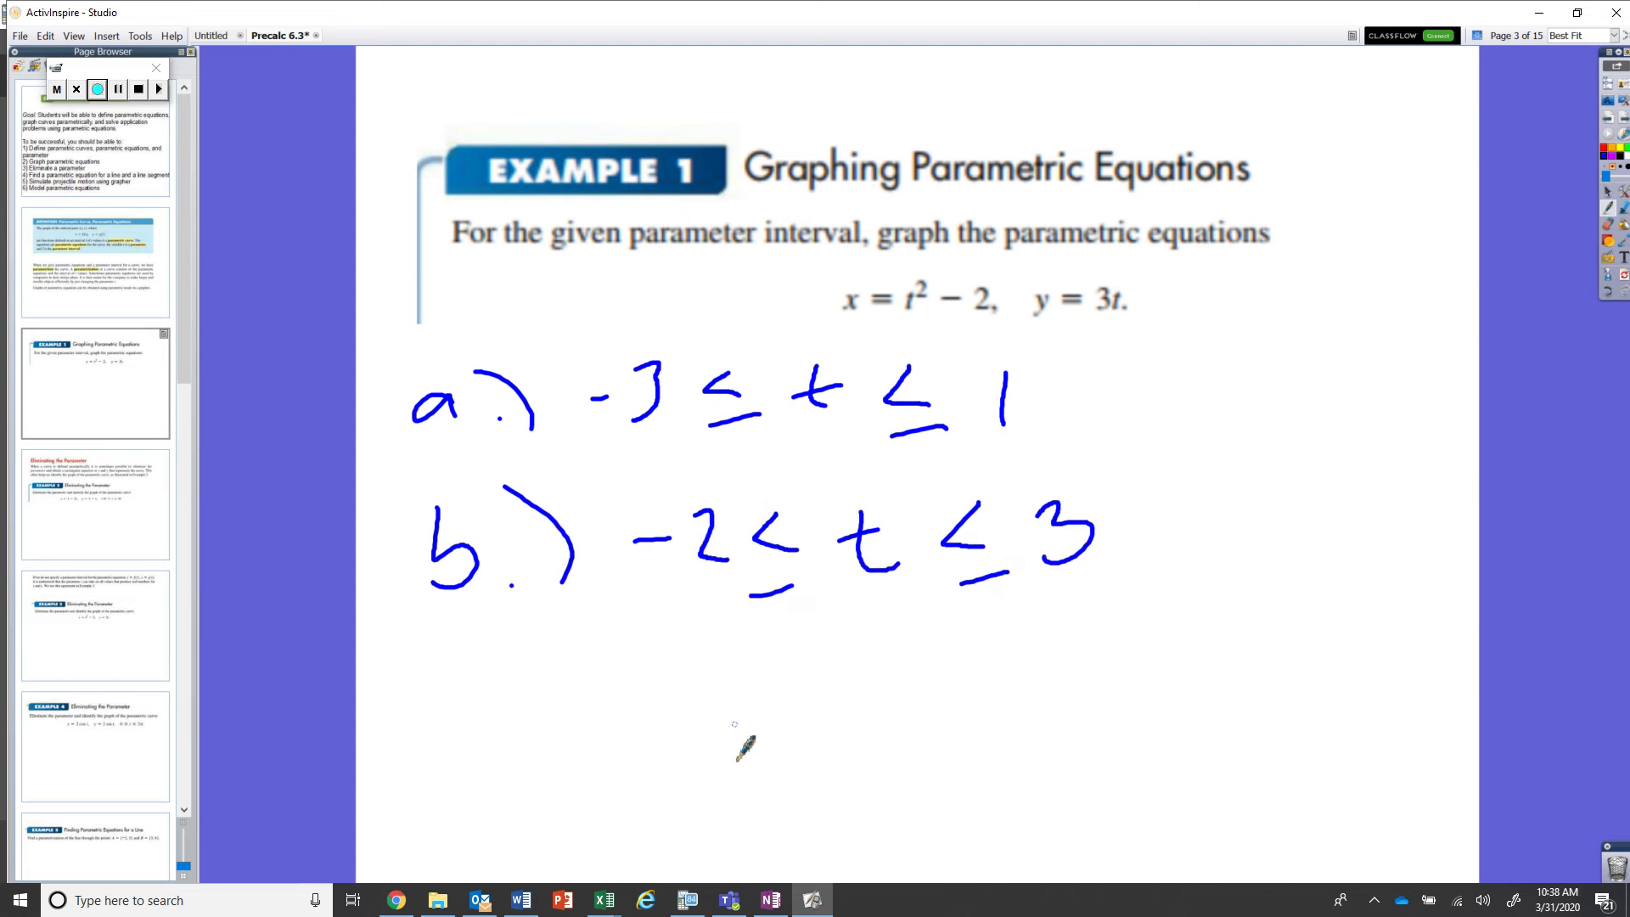
Back in the emulator, enter Tmin = −2 and Tmax = 3 on the WINDOW screen
click(813, 901)
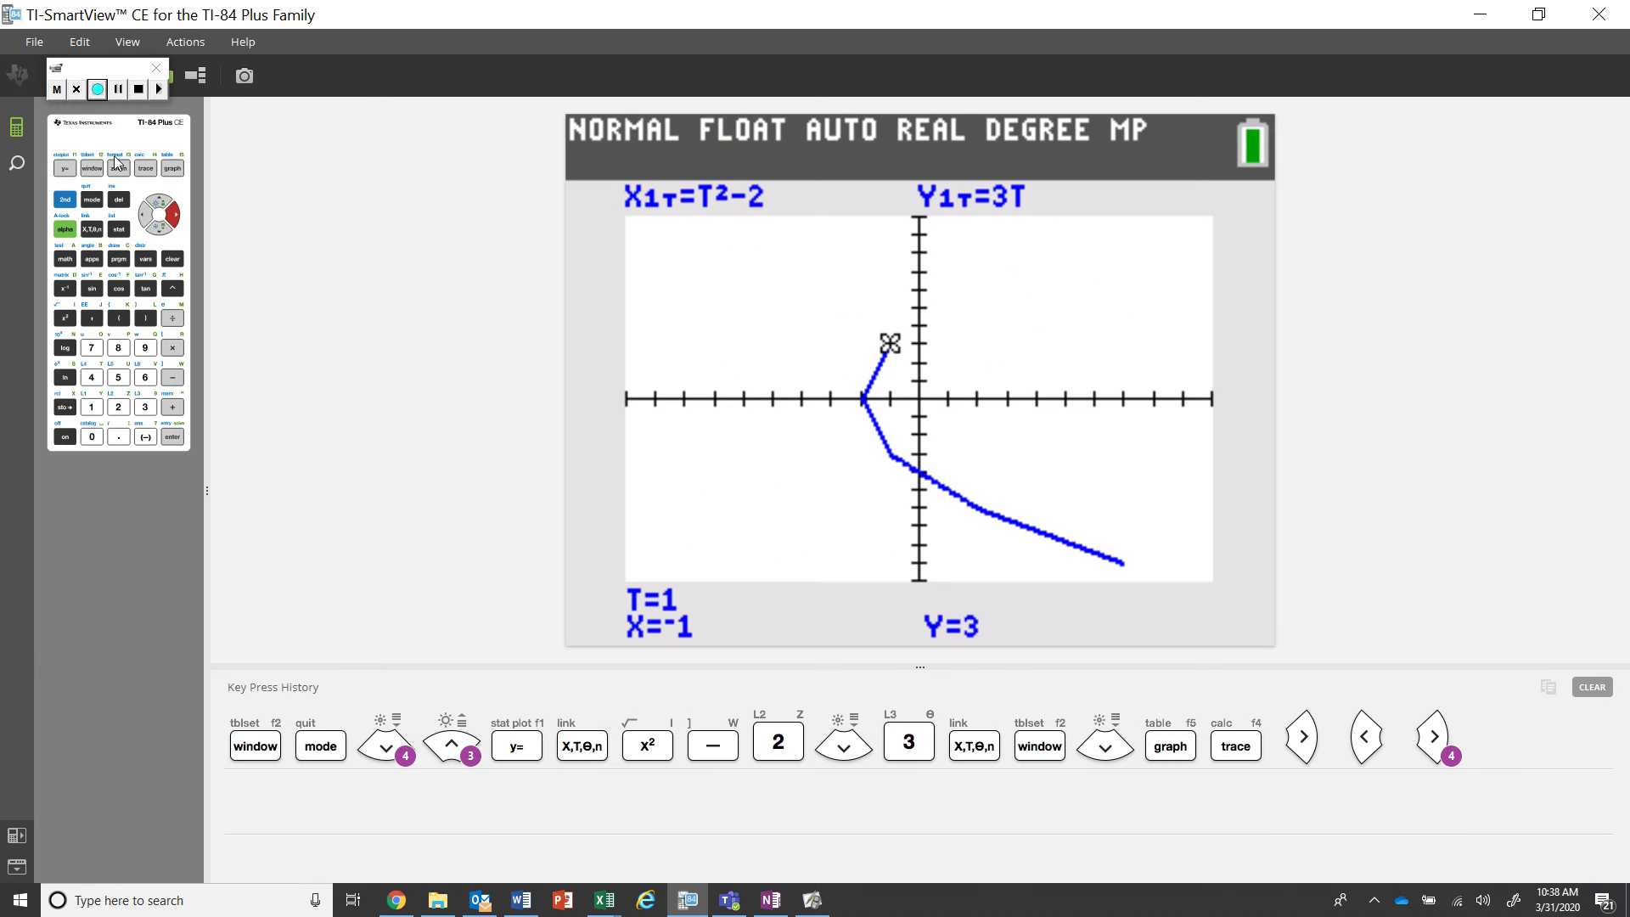
click(92, 170)
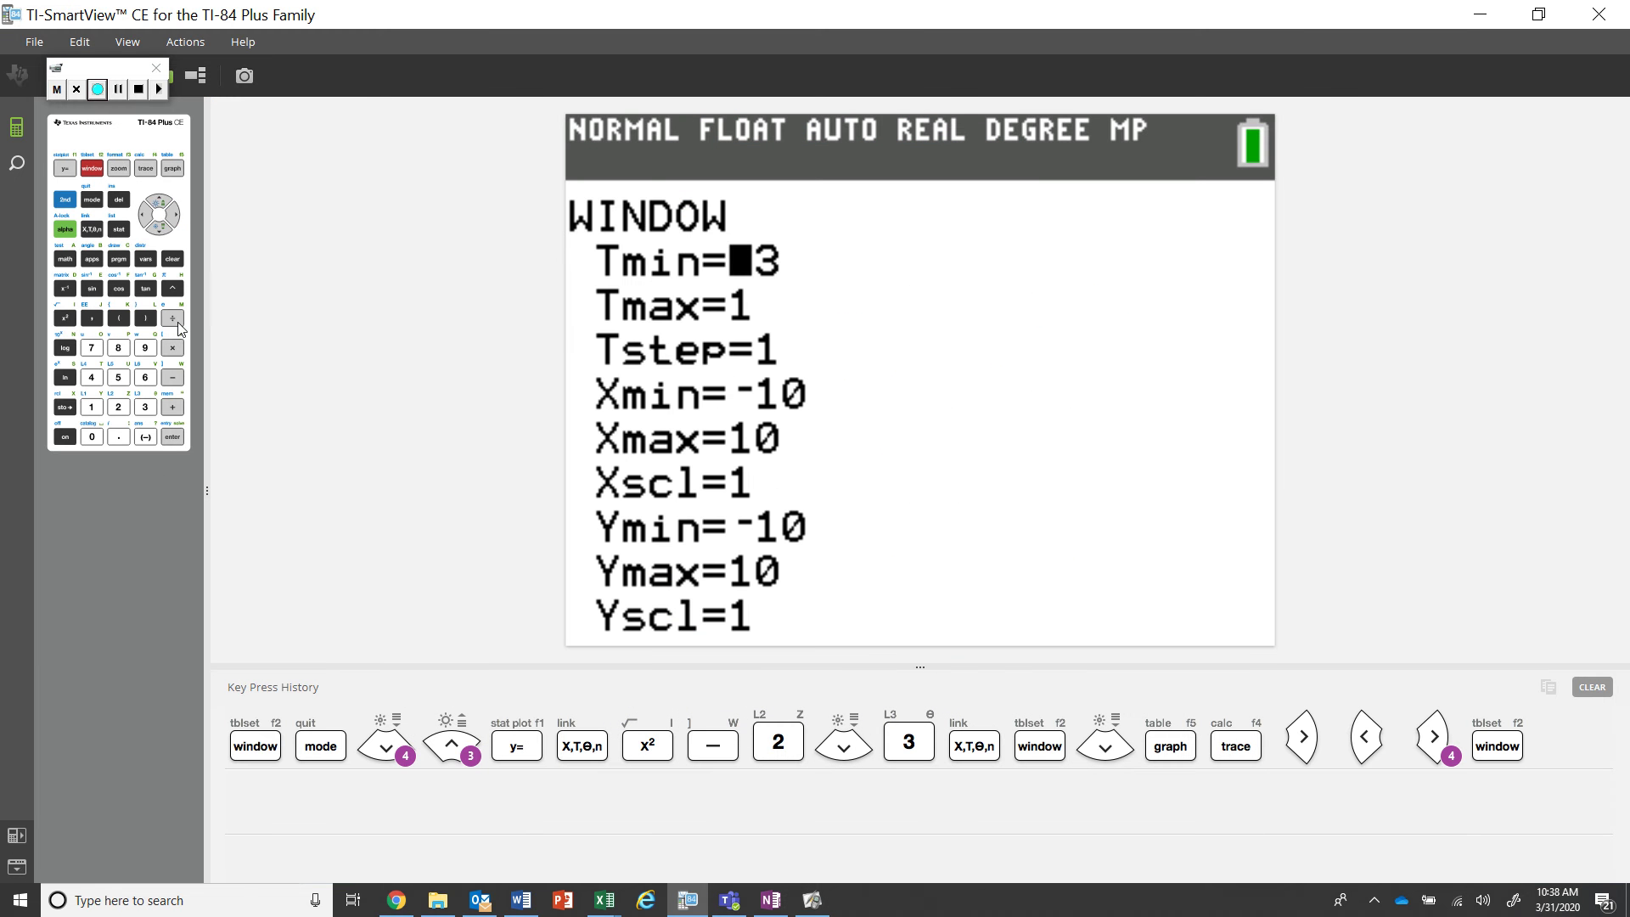
click(149, 437)
click(118, 407)
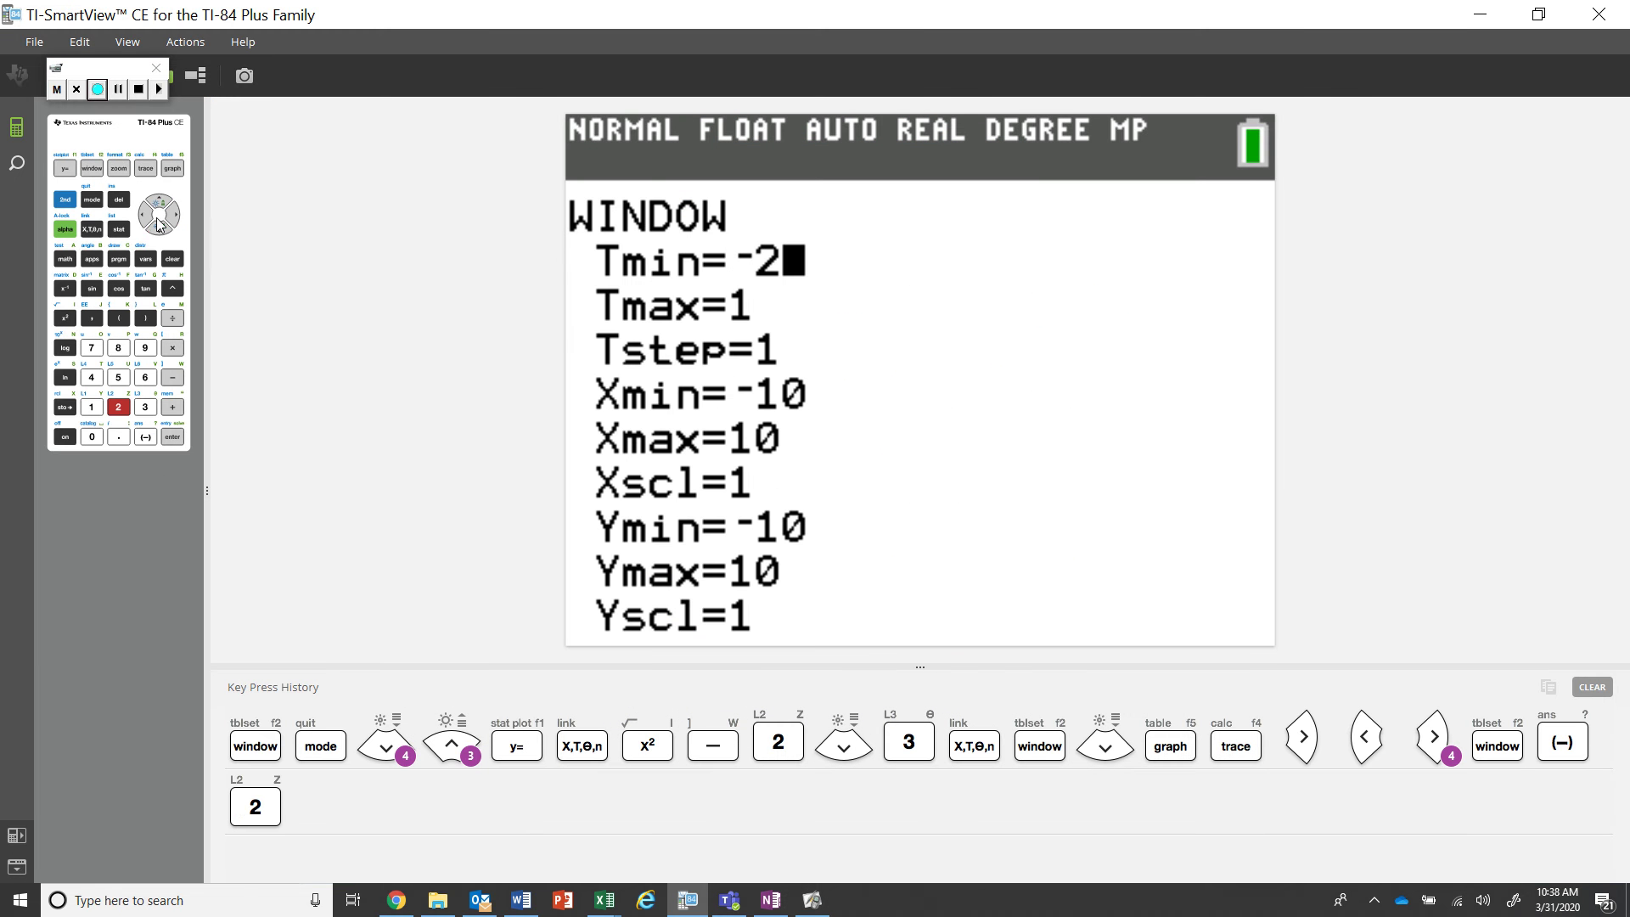
click(161, 230)
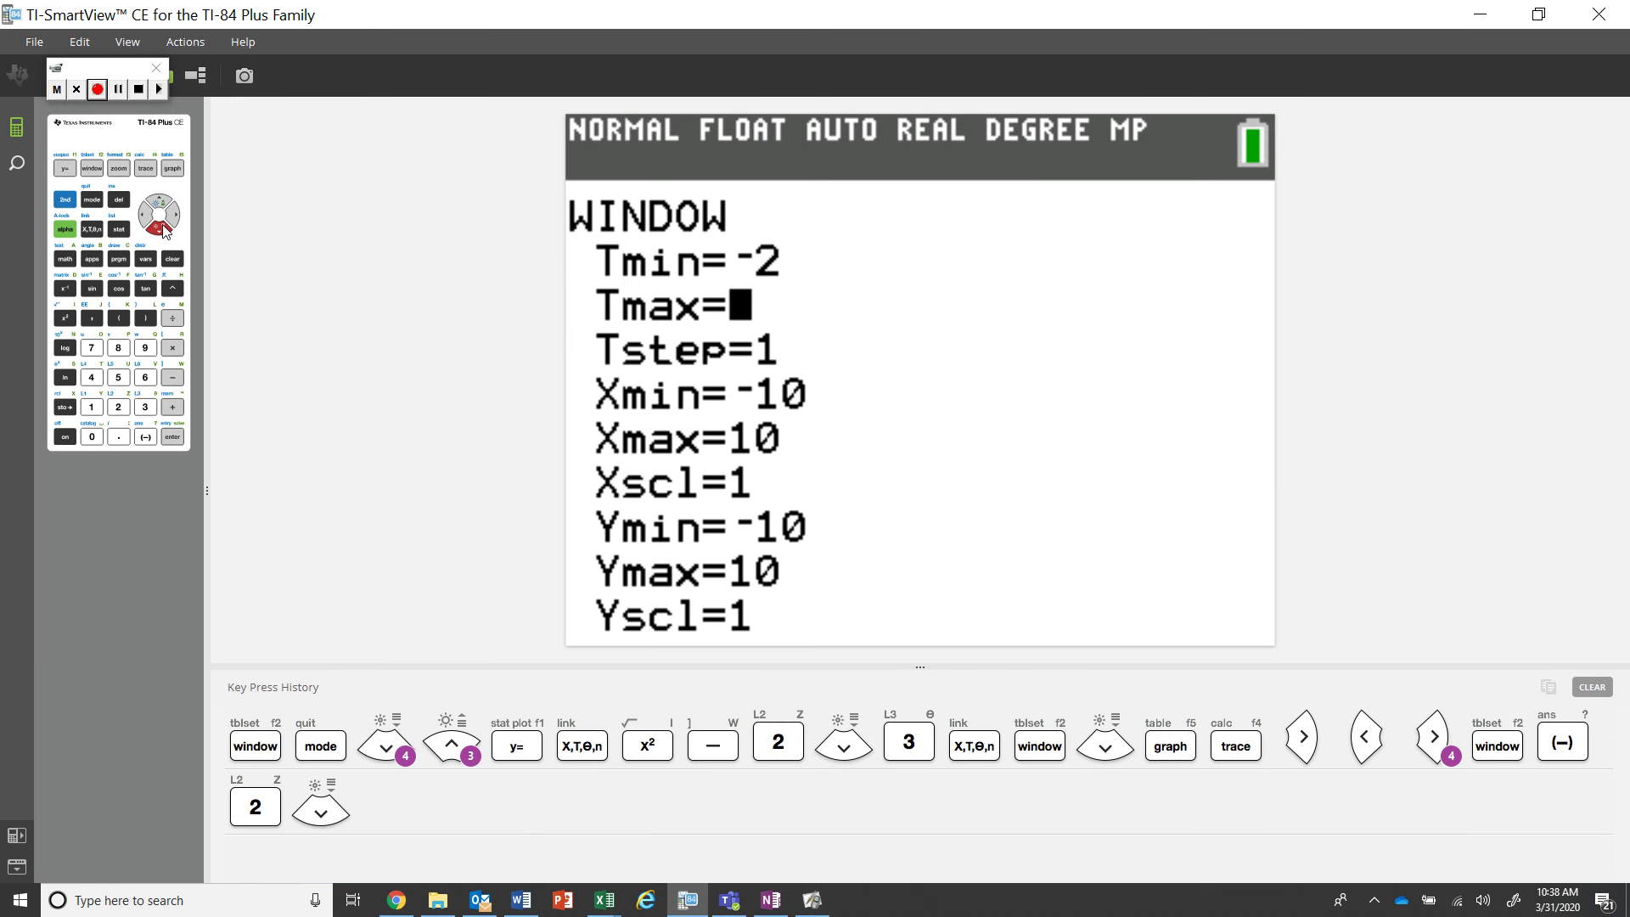
click(149, 408)
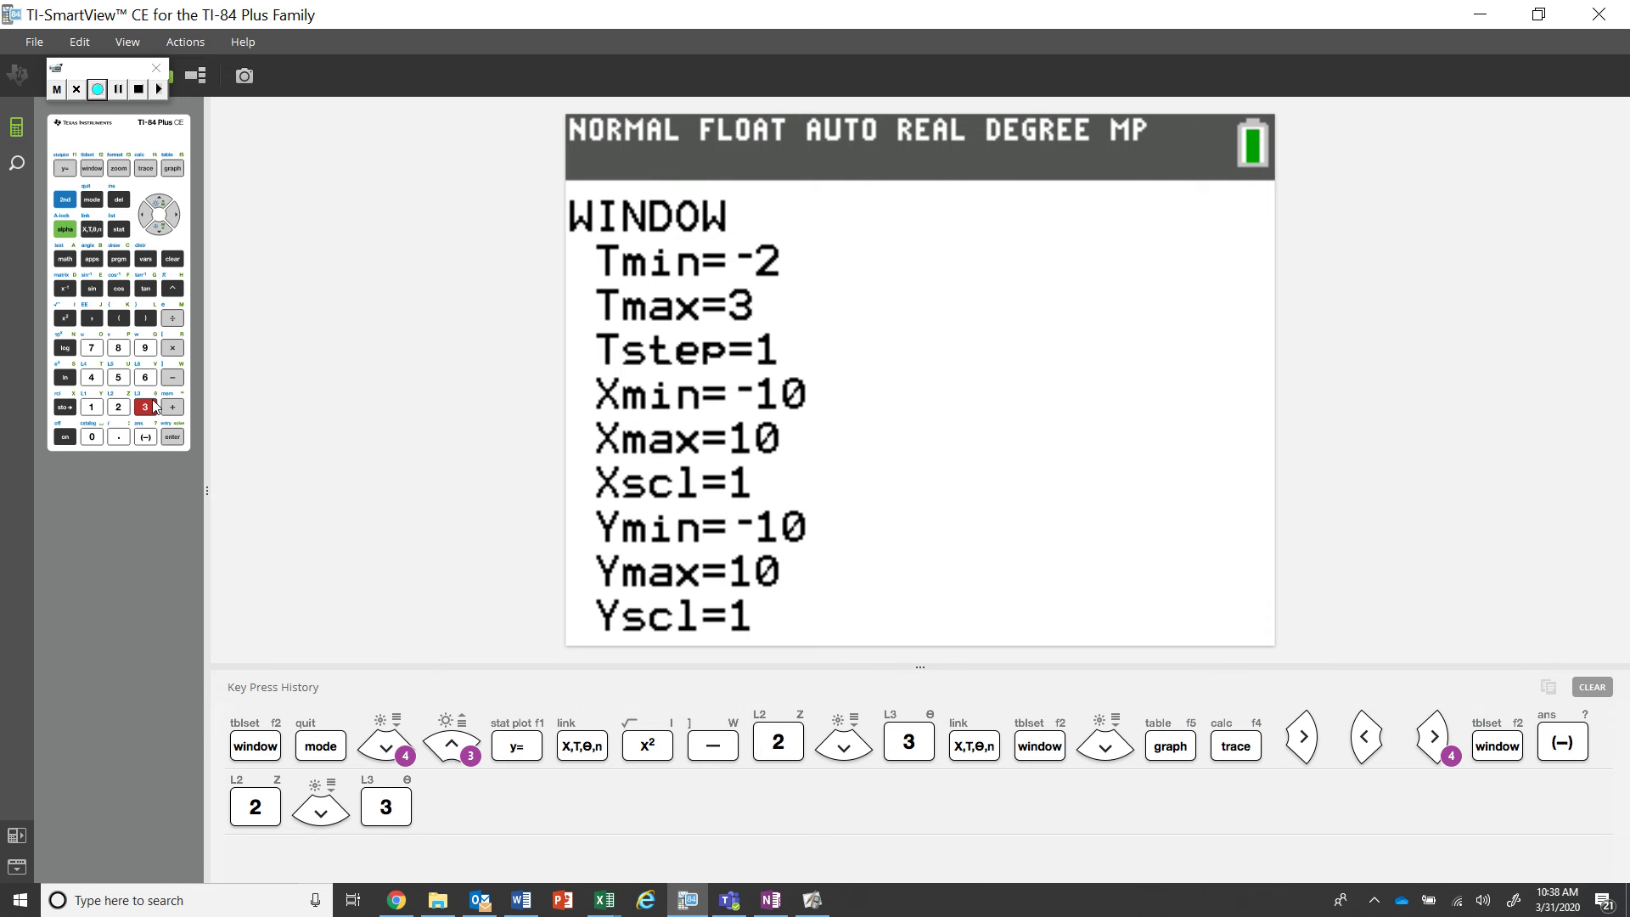
Graph the curve for −2 ≤ t ≤ 3 and trace from T=−2 (2, −6) through T=−1, 0 to T=1 (−1, 3)
click(174, 170)
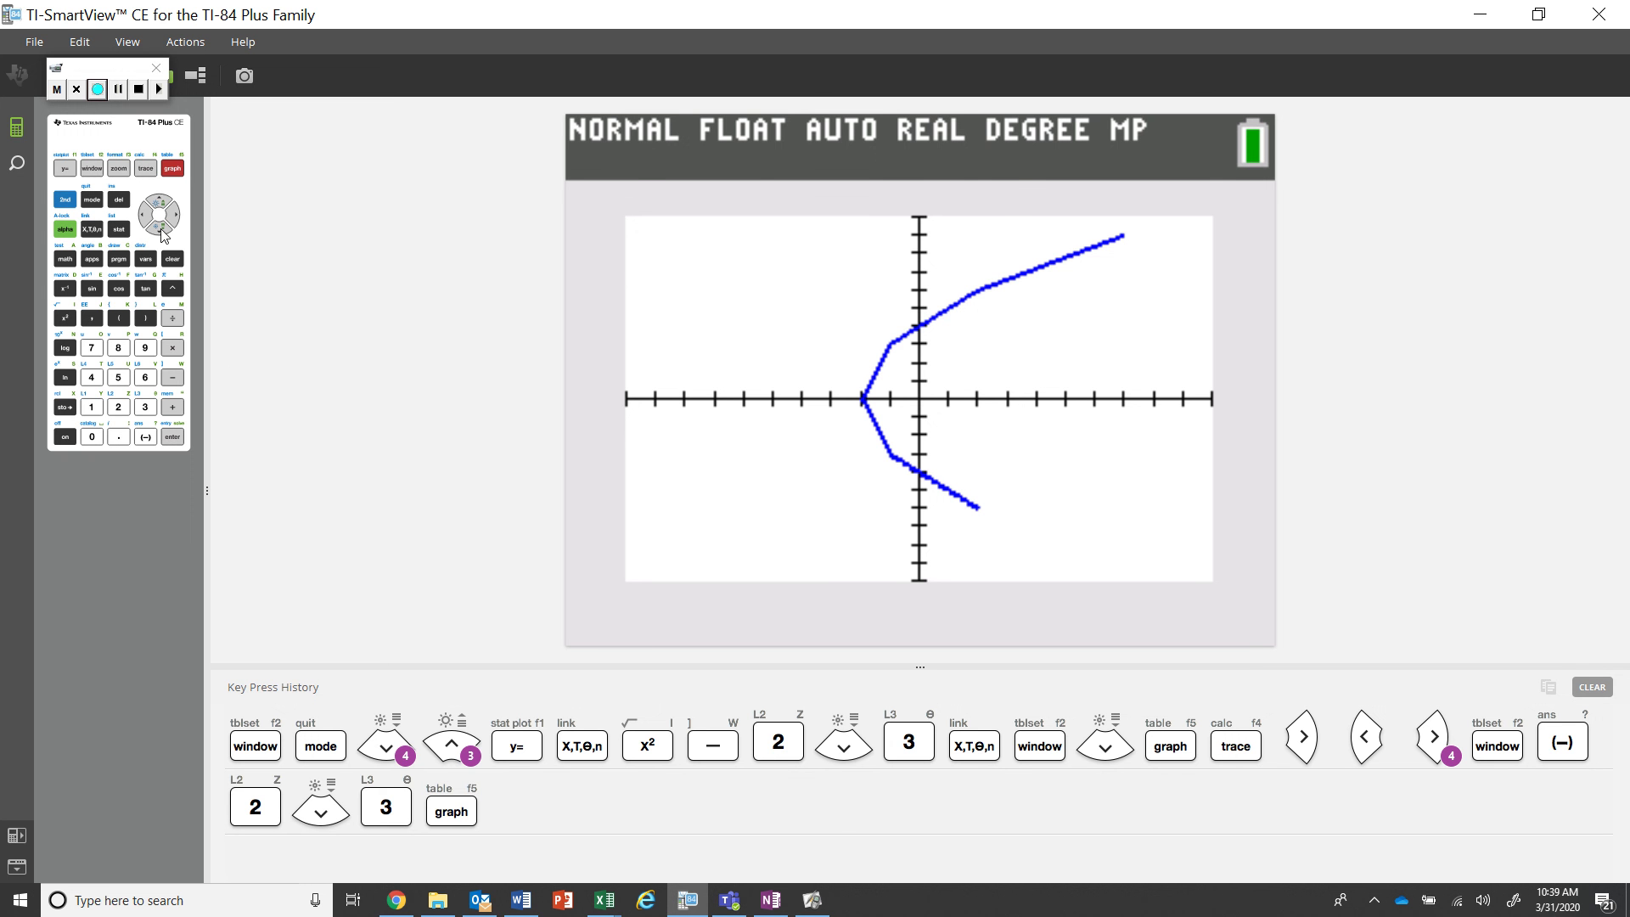
click(152, 172)
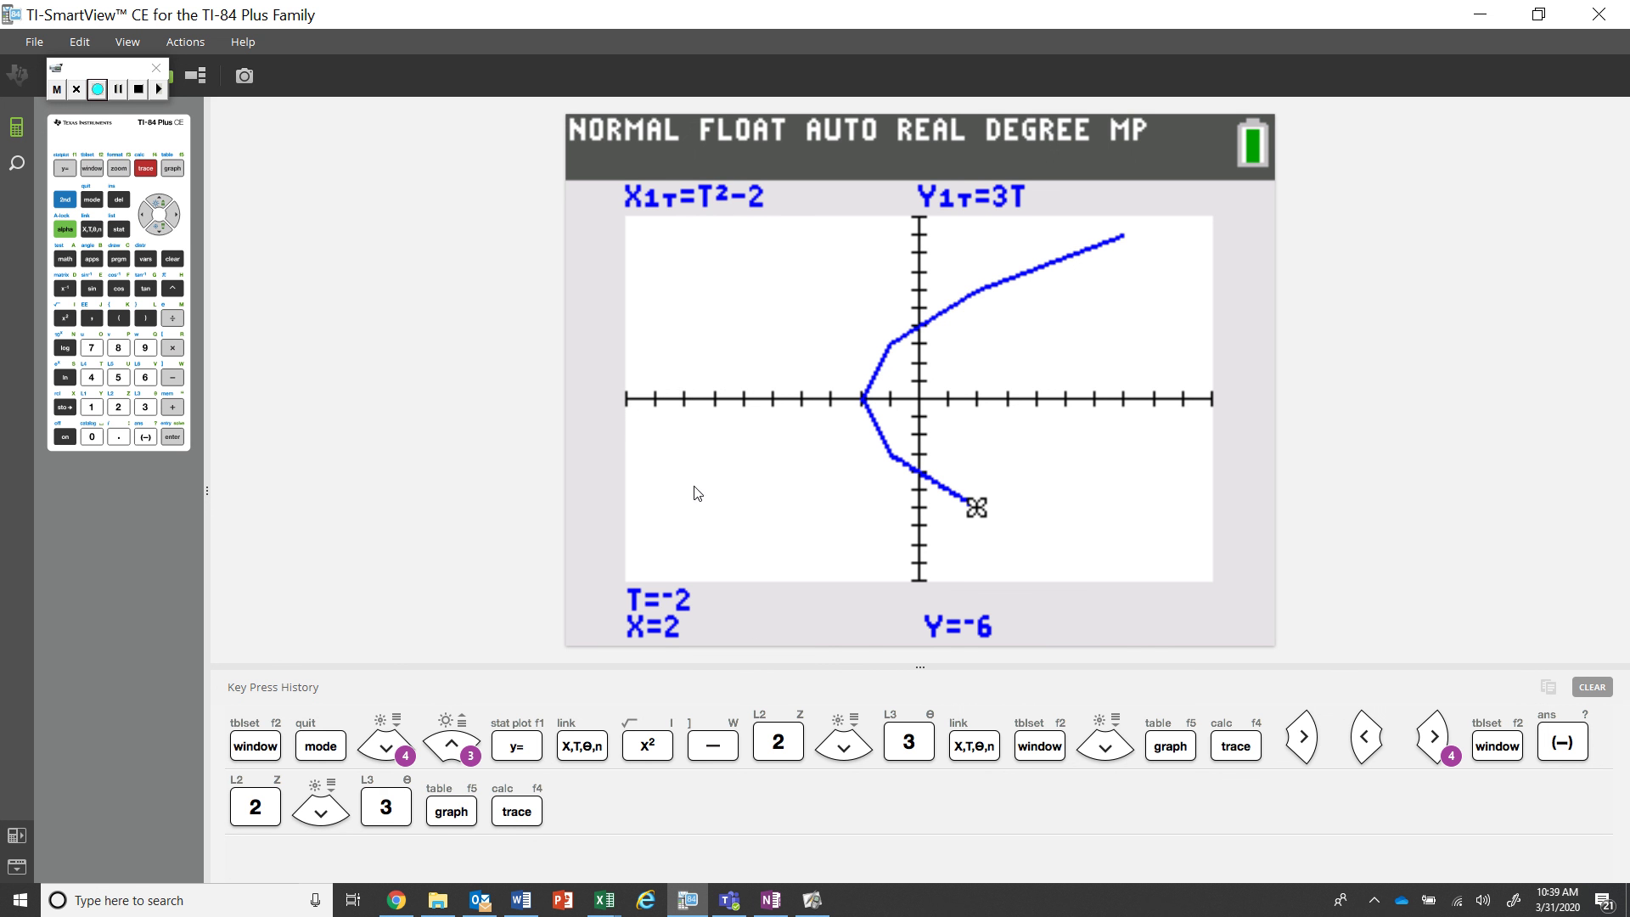
click(176, 215)
click(177, 216)
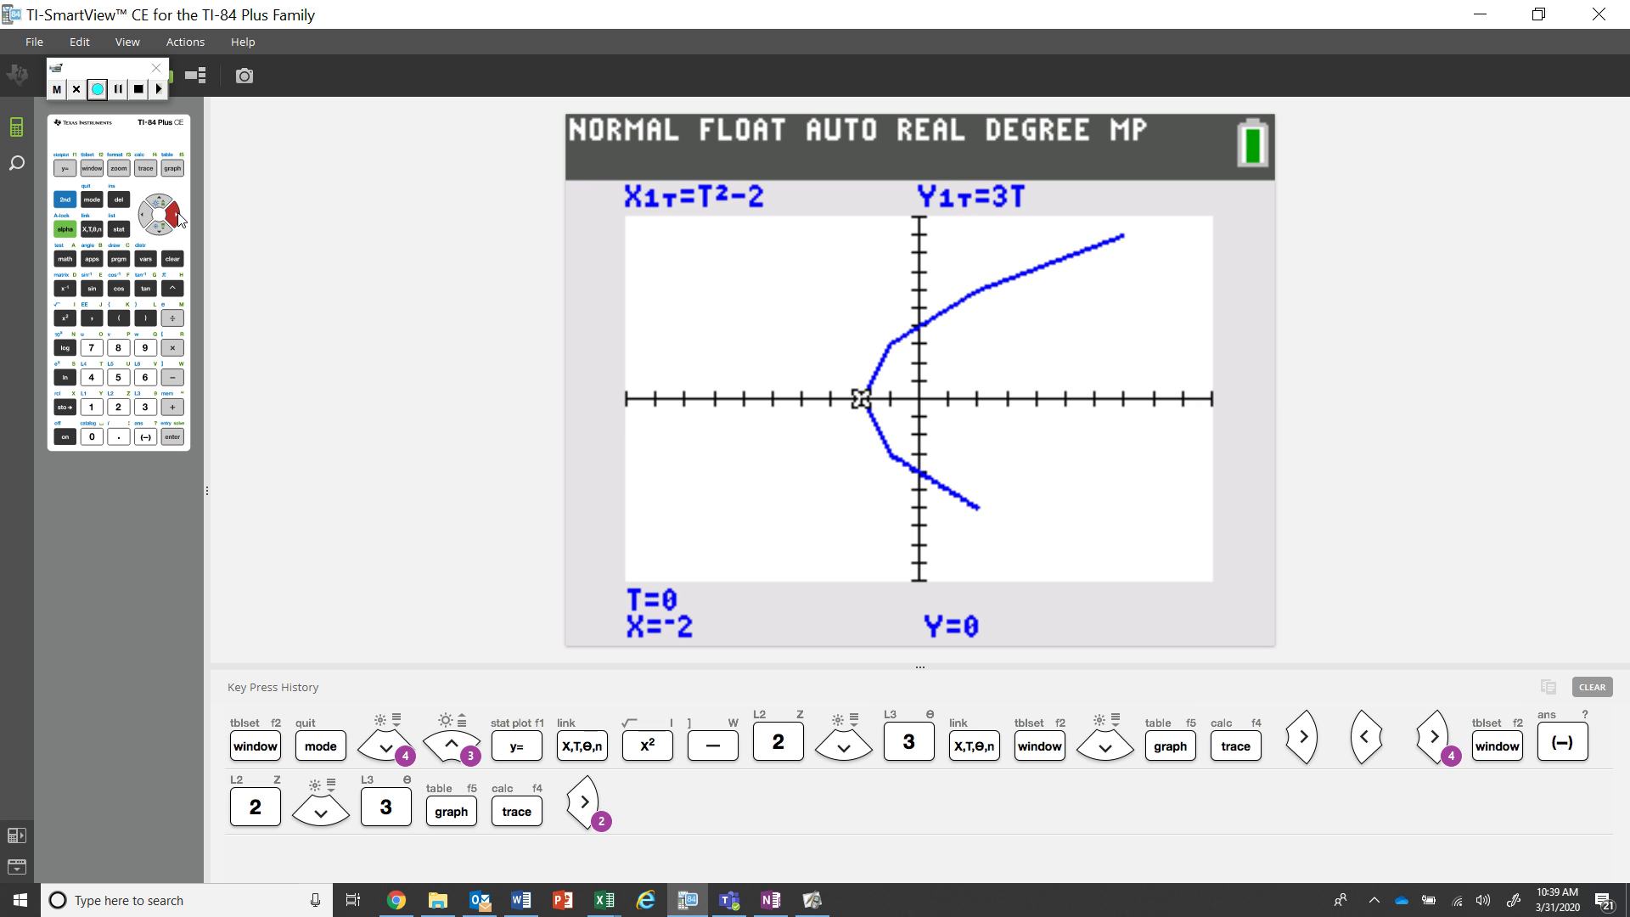
click(177, 216)
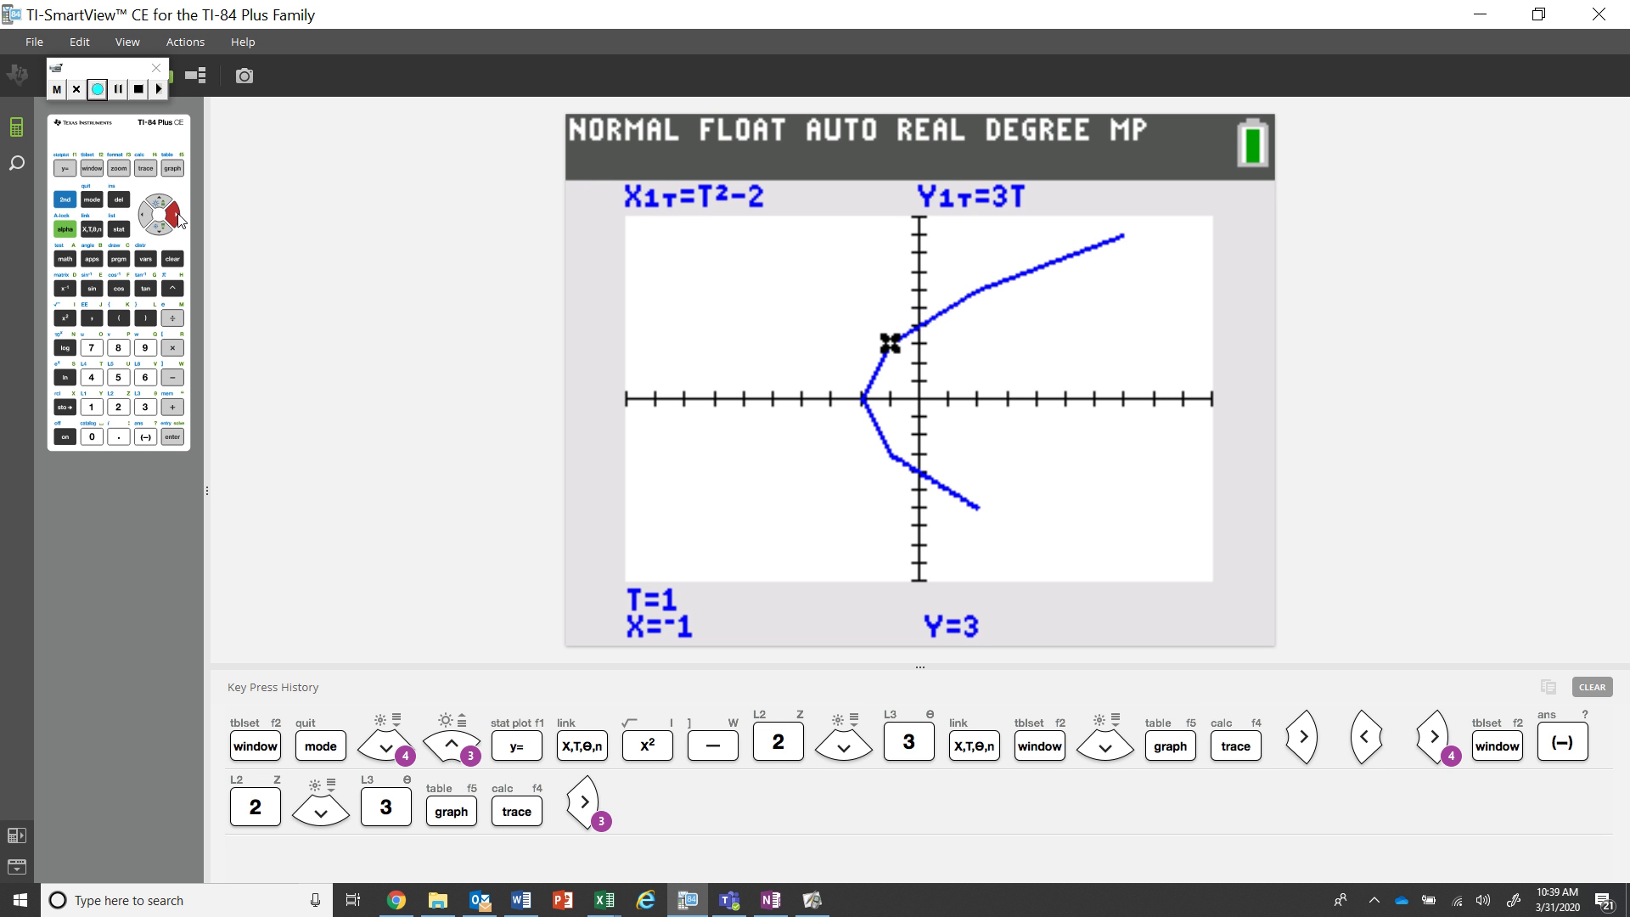